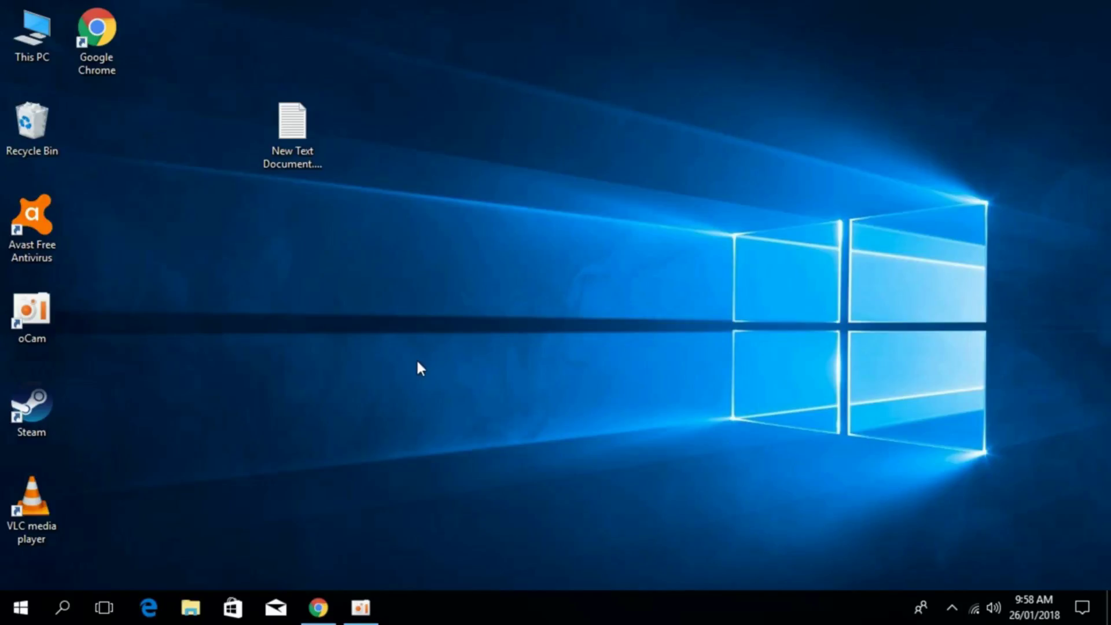
Download the 32-Bit and 64-Bit api-ms-win-crt-heap-l1-1-0.dll zips from the STS download page.
{"action": "left_click", "coordinate": [318, 607]}
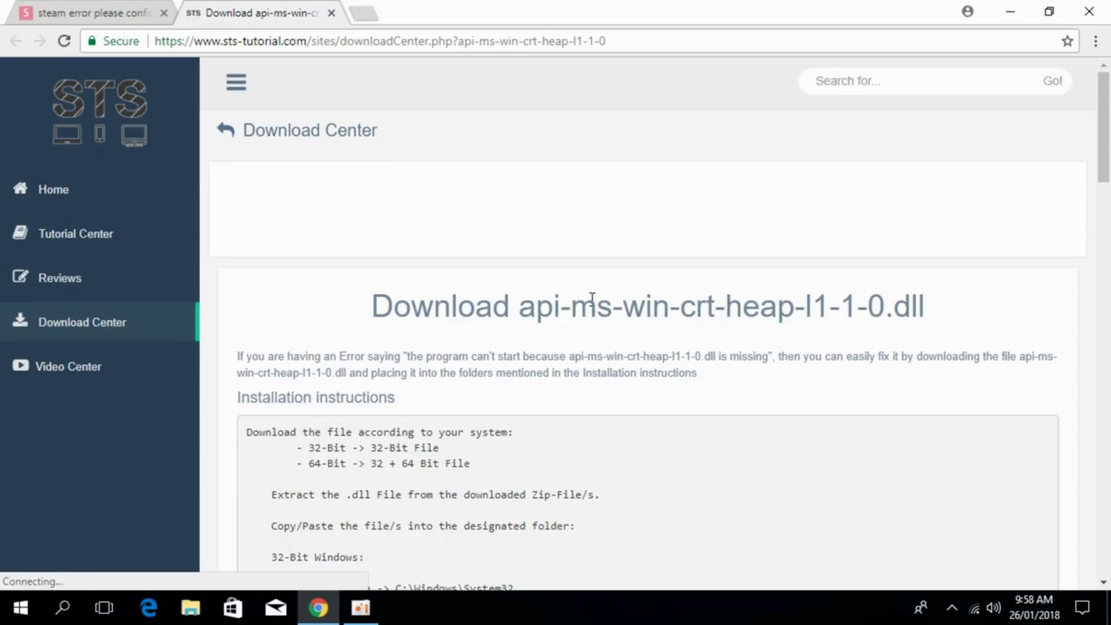
{"action": "scroll", "coordinate": [590, 309], "scroll_direction": "down", "scroll_amount": 7}
{"action": "scroll", "coordinate": [595, 304], "scroll_direction": "down", "scroll_amount": 2}
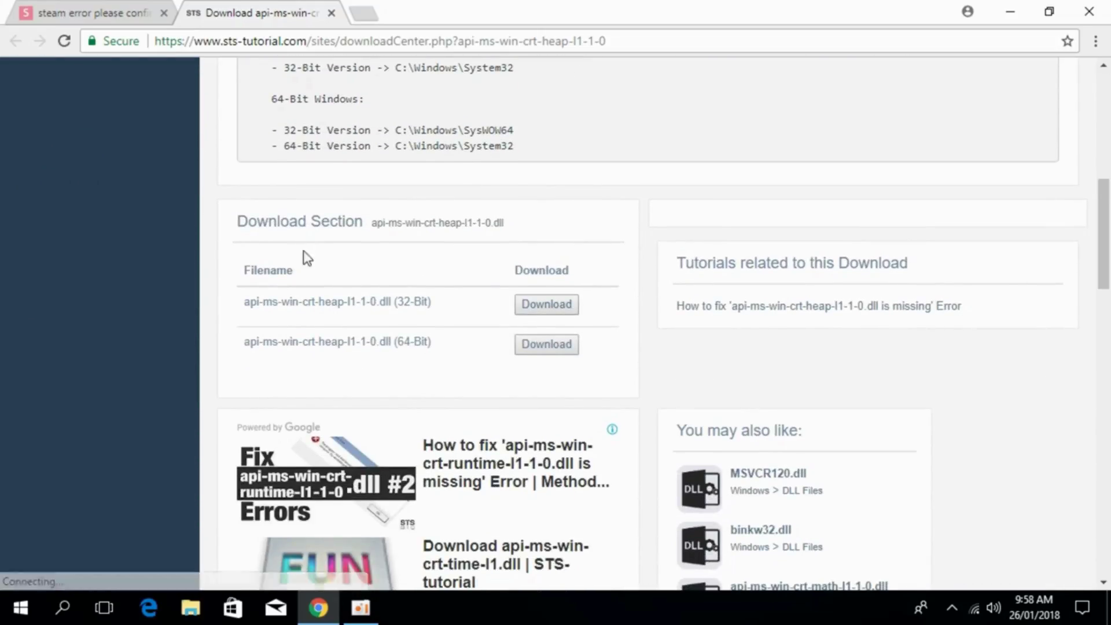
{"action": "left_click_drag", "start_coordinate": [391, 302], "coordinate": [434, 307]}
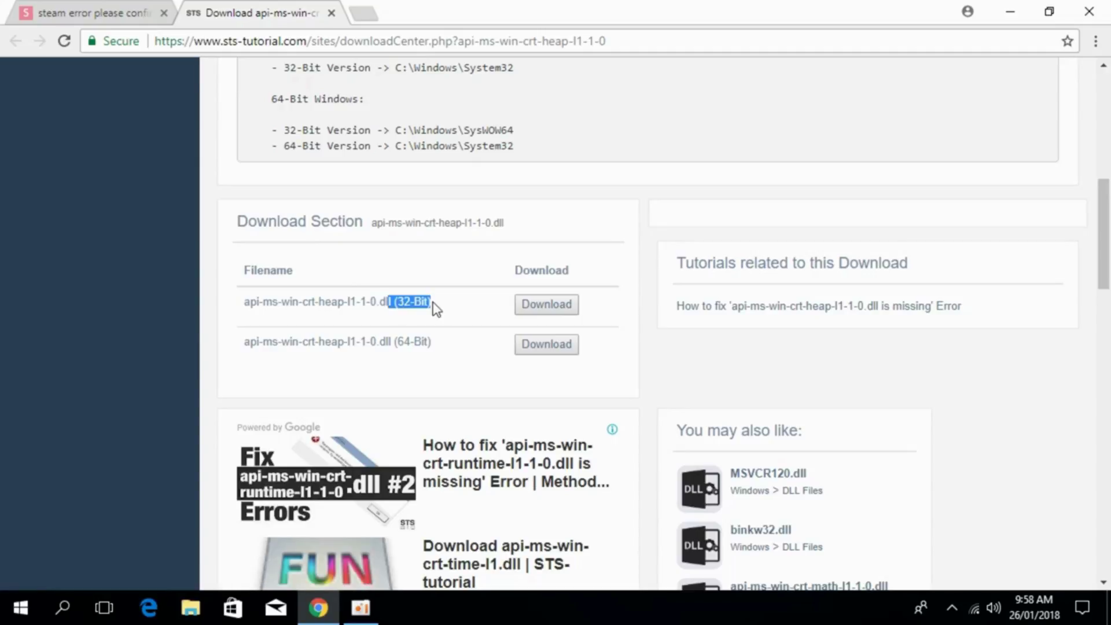
{"action": "left_click", "coordinate": [564, 307]}
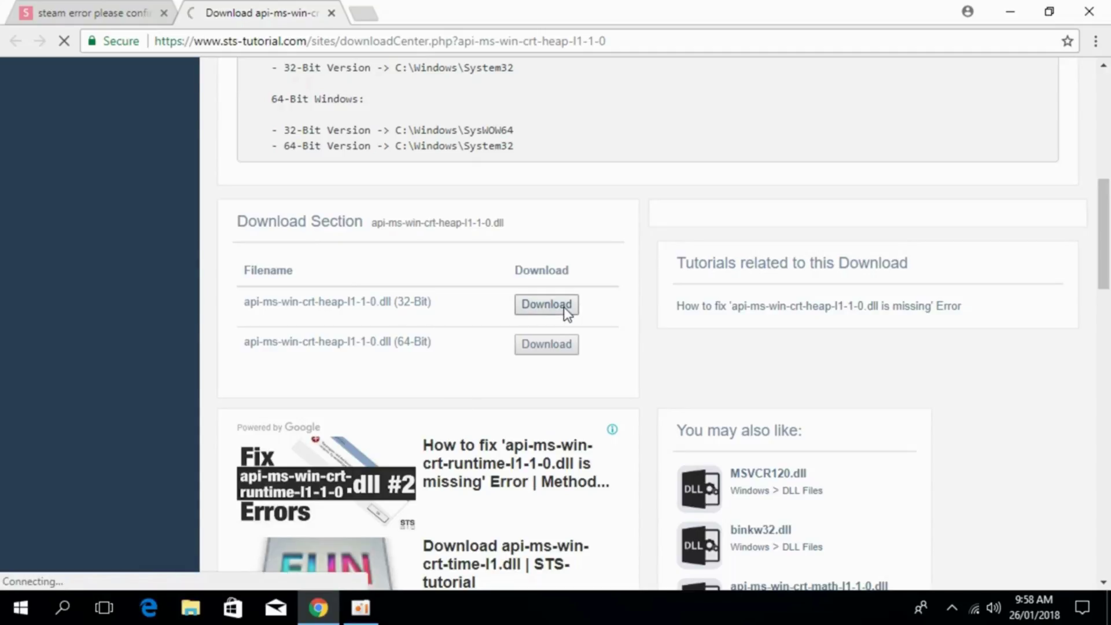
{"action": "left_click", "coordinate": [555, 347]}
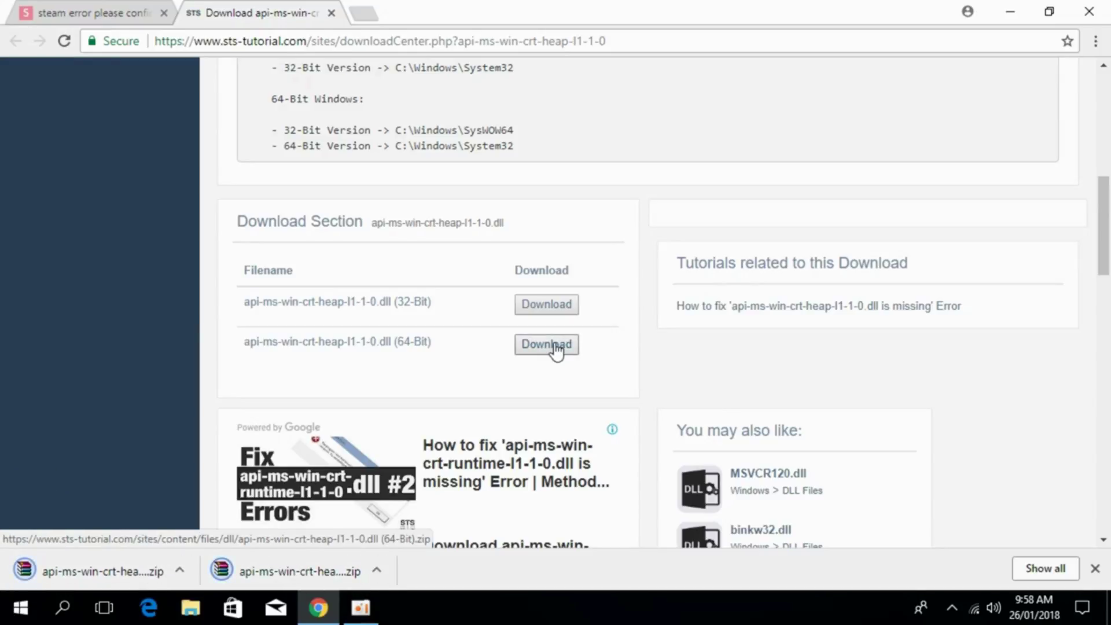
{"action": "left_click", "coordinate": [1010, 12]}
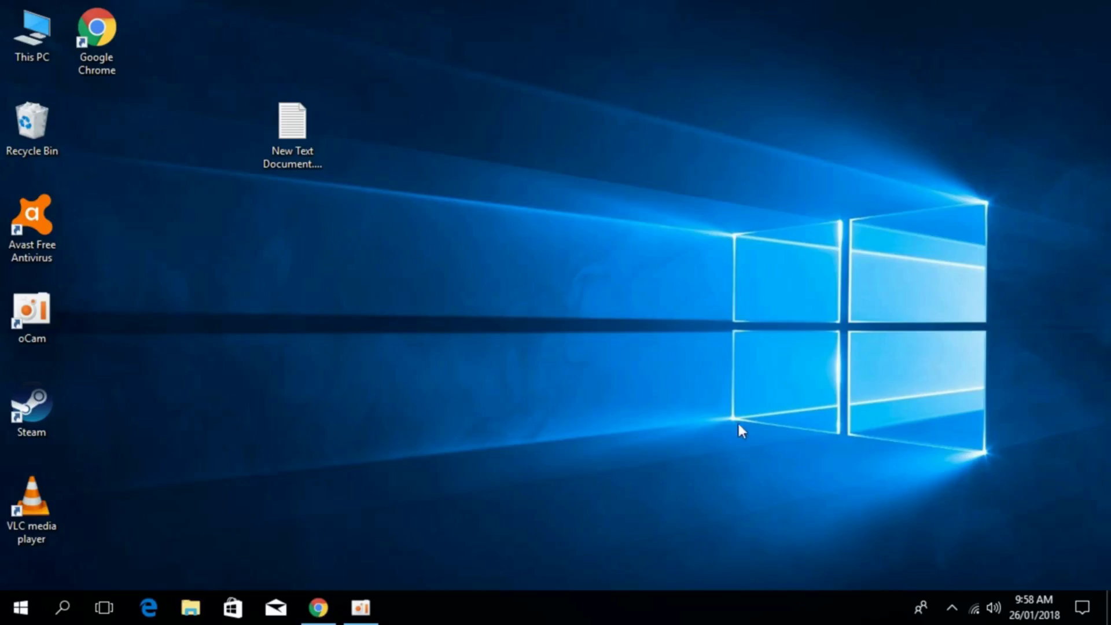
{"action": "right_click", "coordinate": [17, 25]}
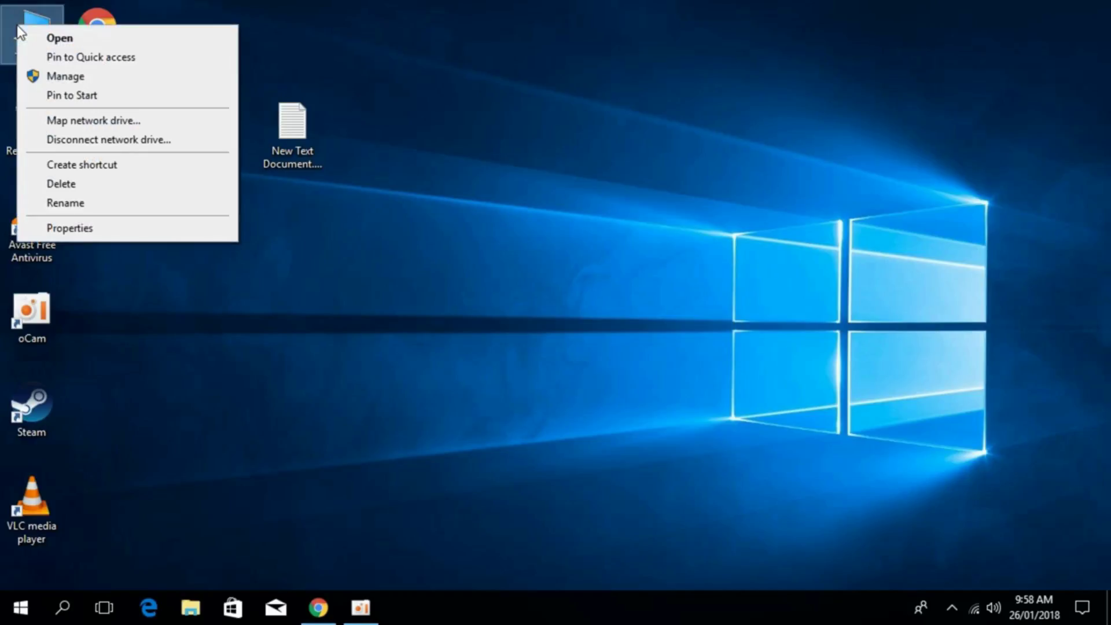
{"action": "left_click", "coordinate": [133, 230]}
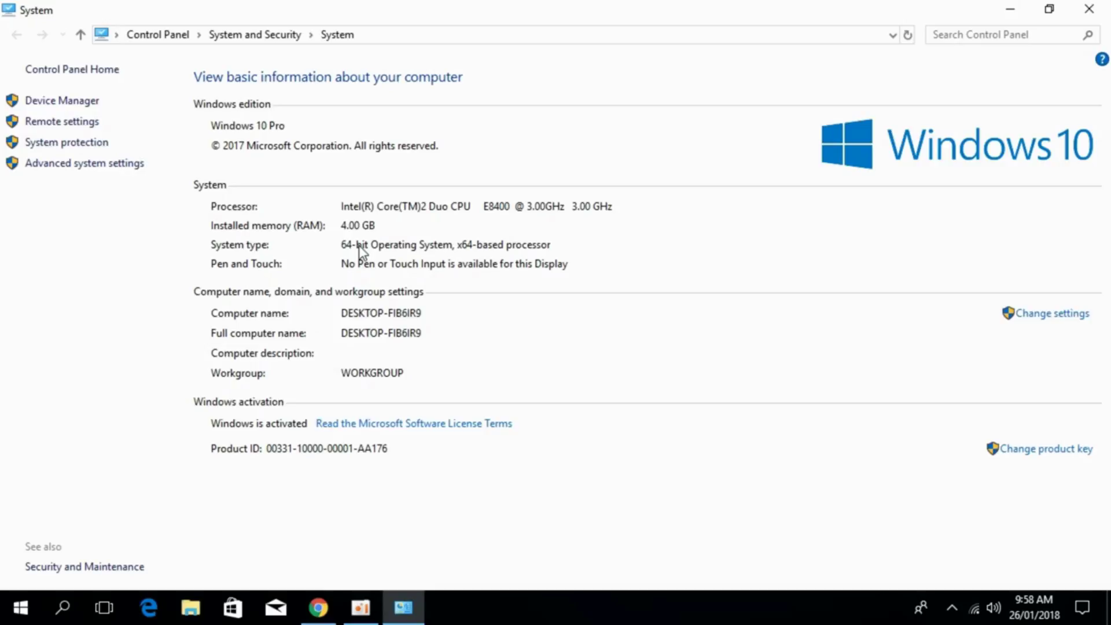
Close the system information window and show the Downloads folder in File Explorer.
{"action": "left_click", "coordinate": [1089, 8]}
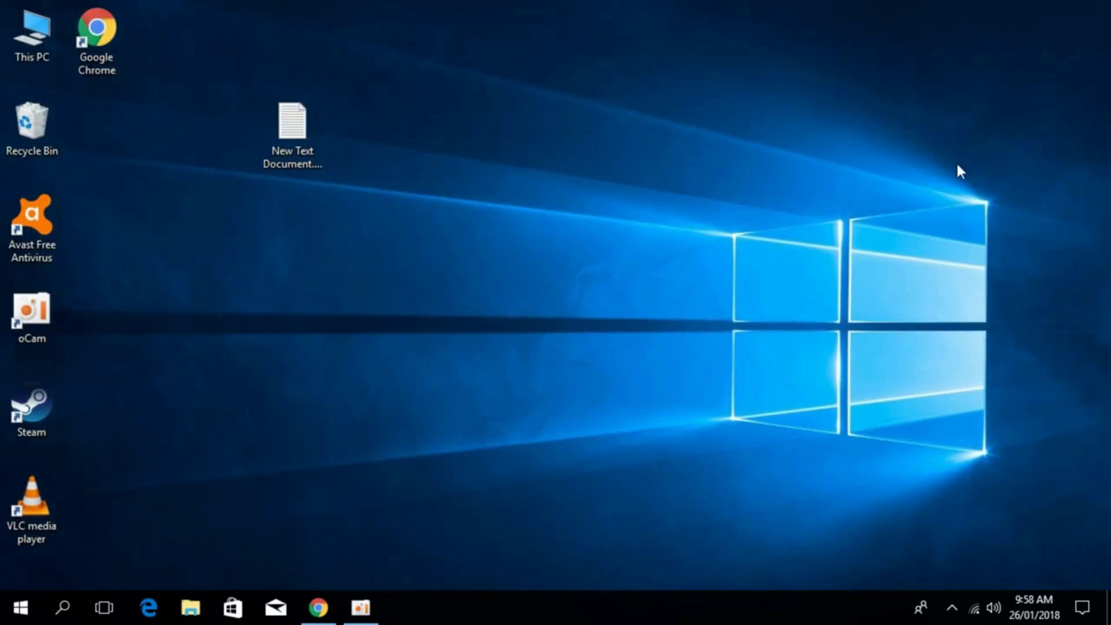
{"action": "left_click", "coordinate": [318, 608]}
{"action": "left_click", "coordinate": [318, 608]}
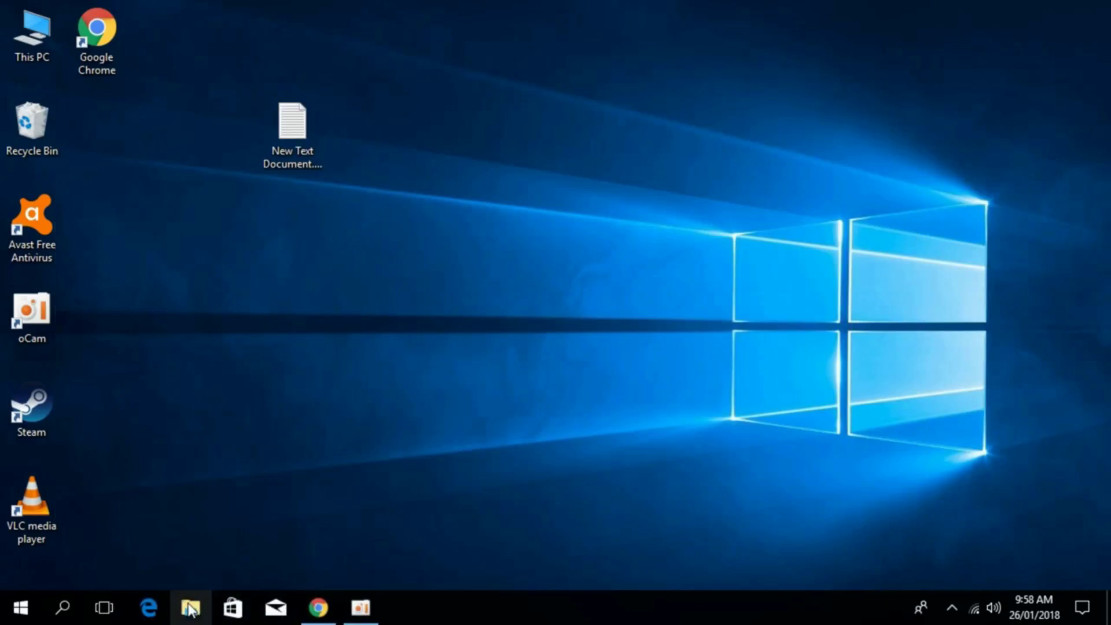
{"action": "left_click", "coordinate": [191, 608]}
{"action": "left_click", "coordinate": [89, 139]}
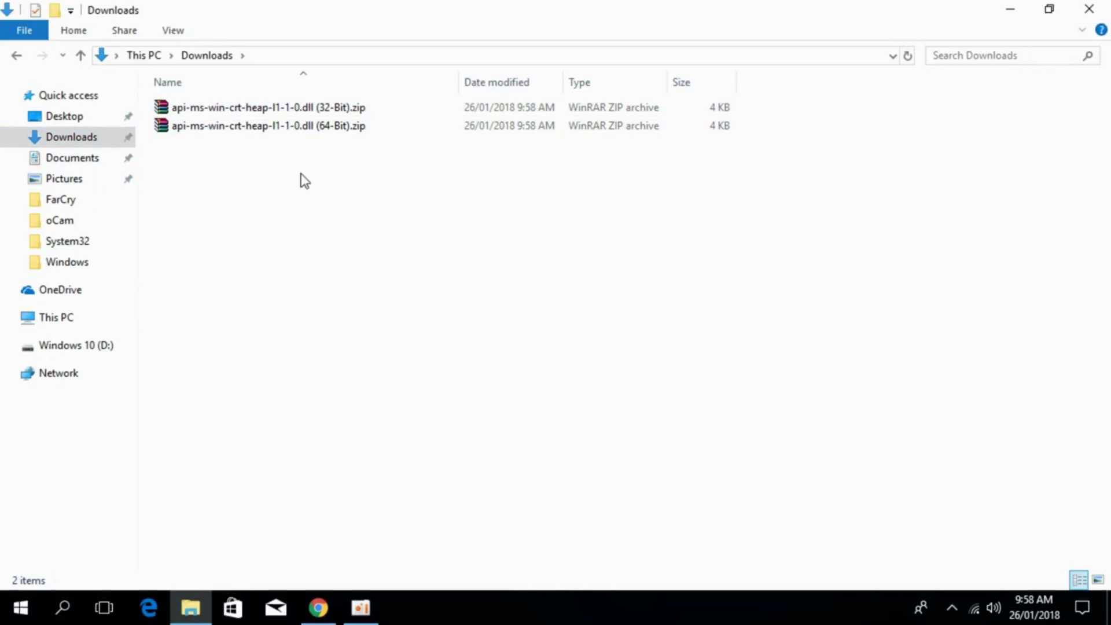
Extract the 32-Bit zip with WinRAR into its suggested folder.
{"action": "left_click", "coordinate": [299, 108]}
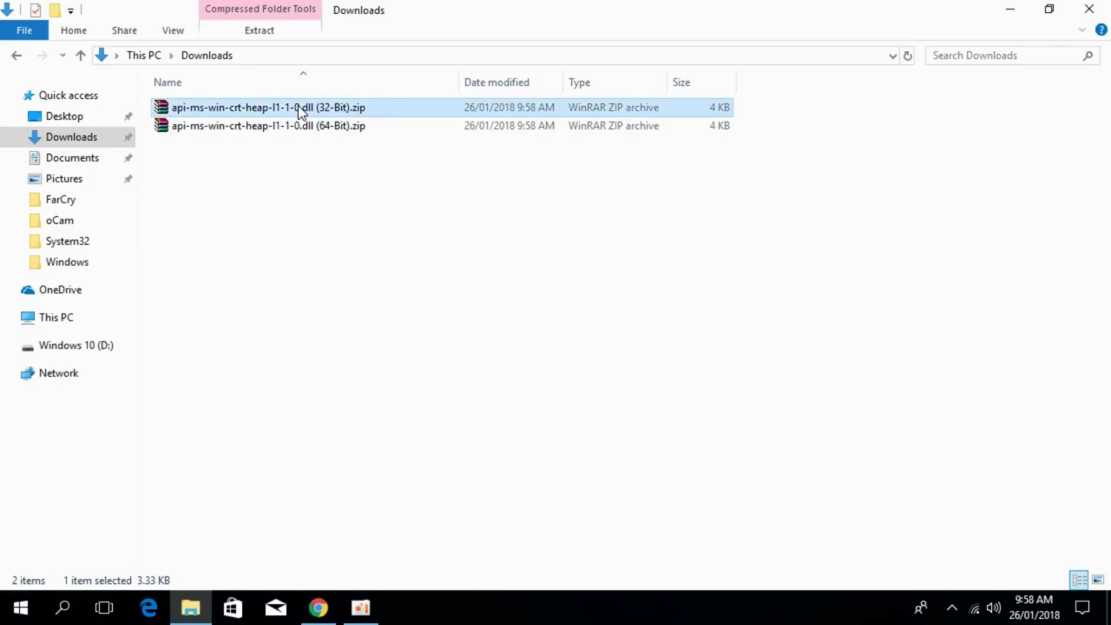
{"action": "double_click", "coordinate": [247, 109]}
{"action": "left_click", "coordinate": [163, 156]}
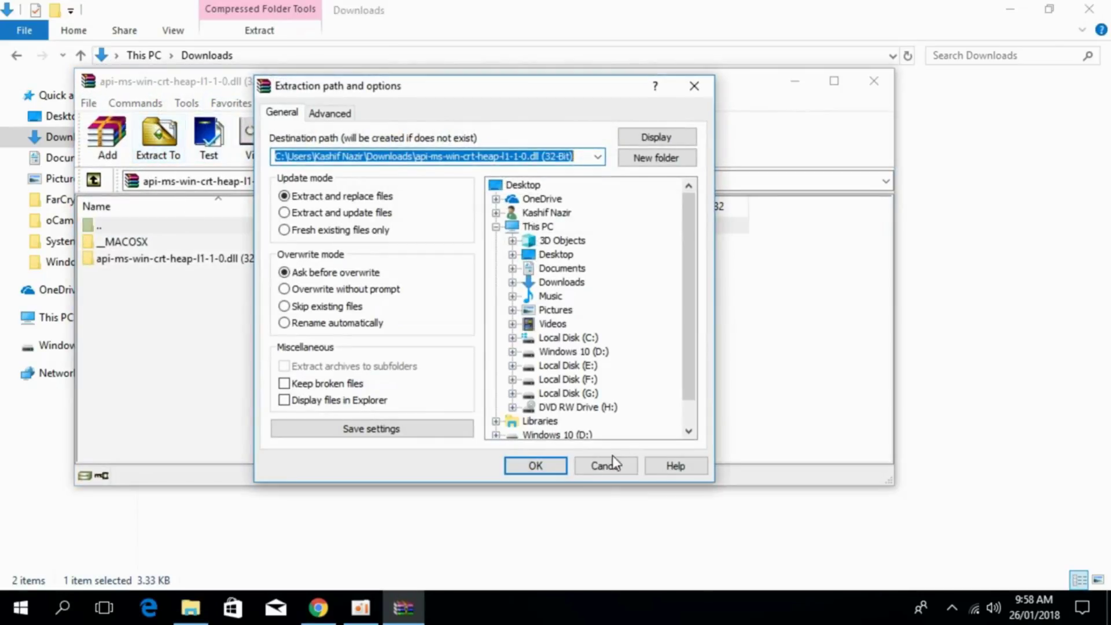
{"action": "left_click", "coordinate": [533, 465]}
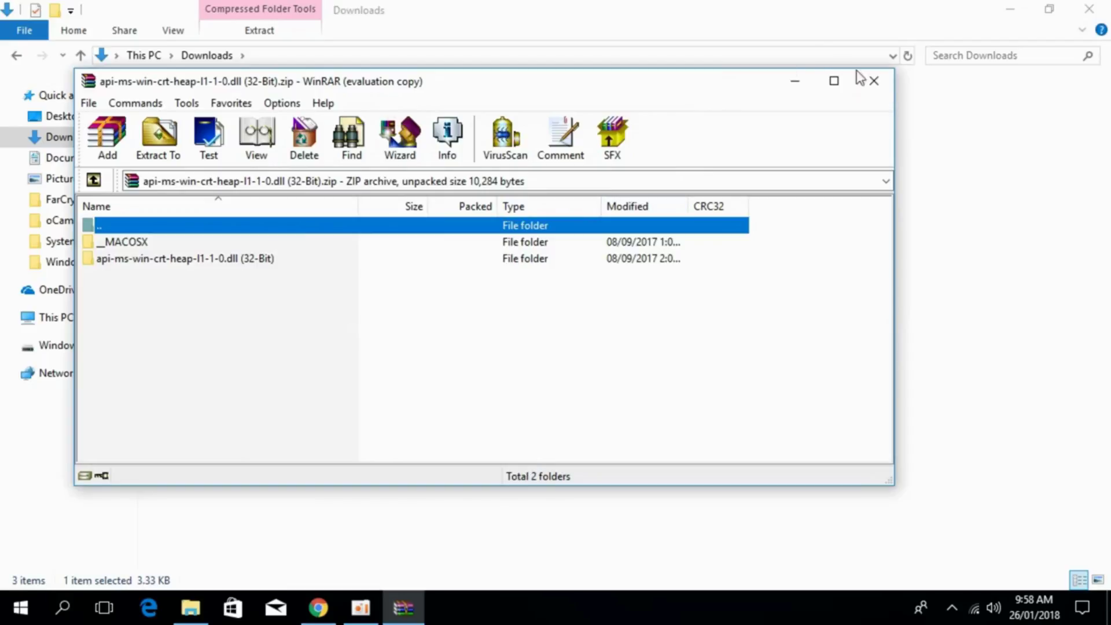
{"action": "left_click", "coordinate": [871, 81]}
Extract the 64-Bit zip with WinRAR into its own folder.
{"action": "double_click", "coordinate": [290, 124]}
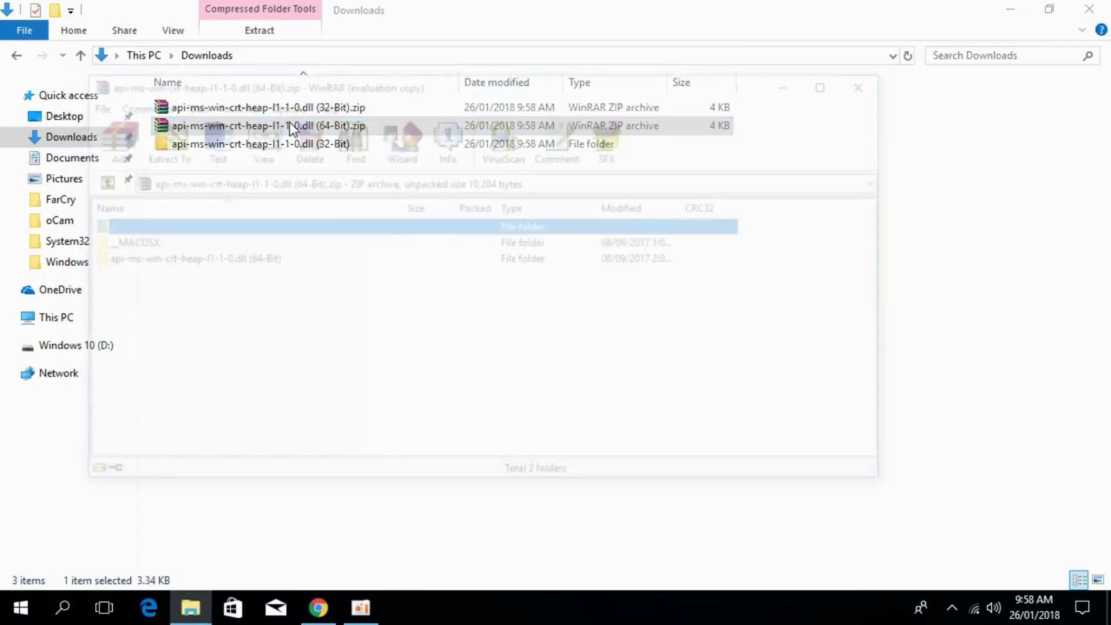
{"action": "left_click", "coordinate": [158, 138]}
{"action": "left_click", "coordinate": [533, 461]}
{"action": "left_click", "coordinate": [873, 81]}
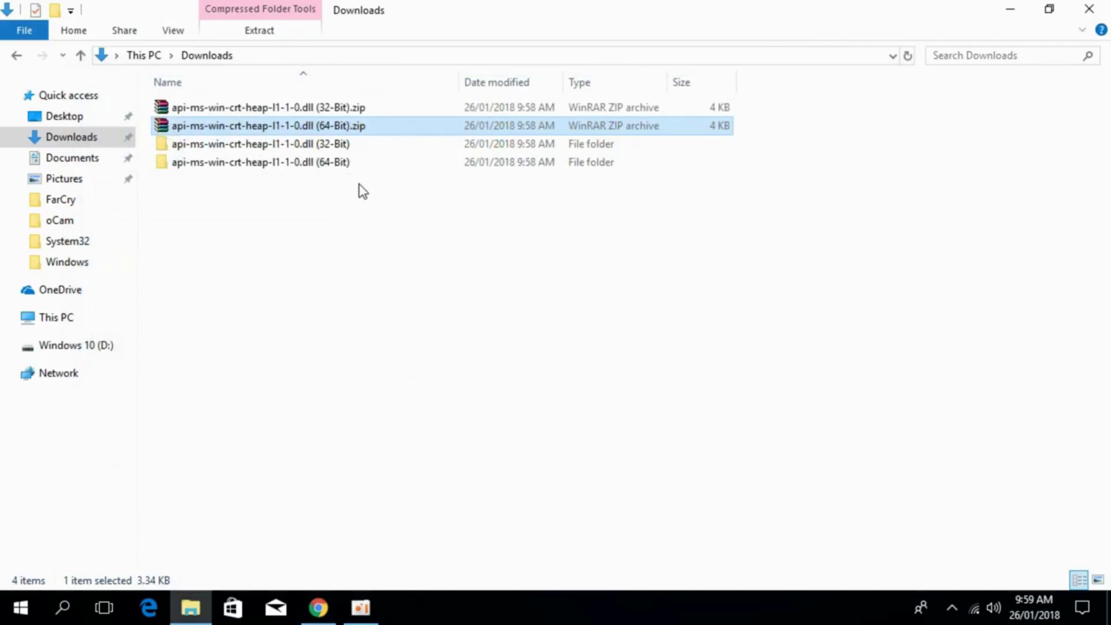
Copy the 32-bit api-ms-win-crt-heap-l1-1-0.dll from its extracted 32-Bit subfolder.
{"action": "left_click", "coordinate": [344, 246]}
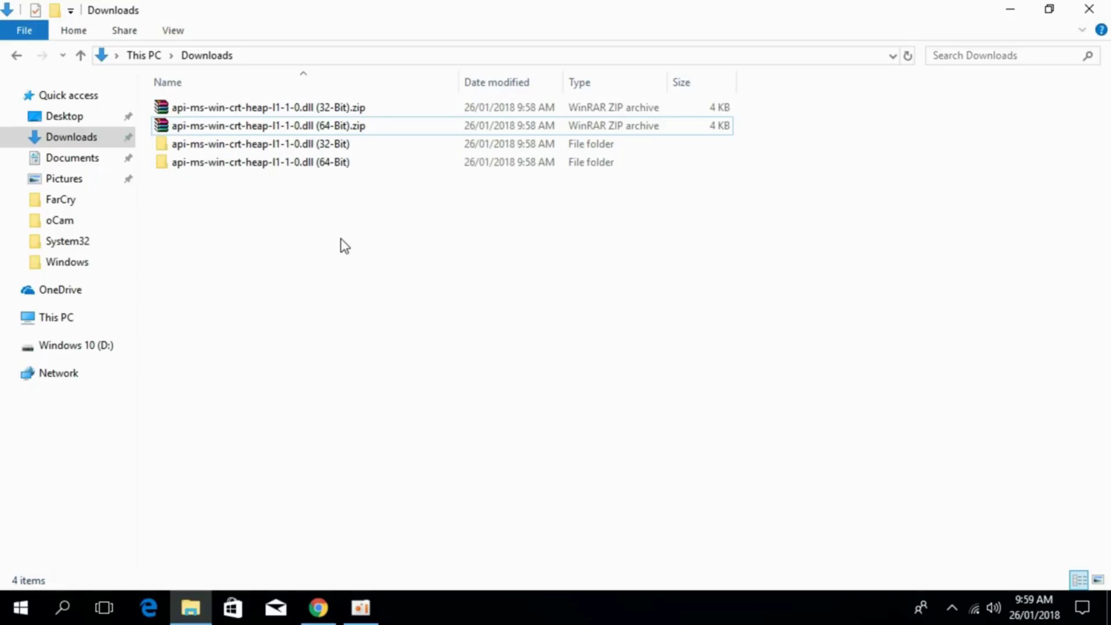
{"action": "double_click", "coordinate": [322, 145]}
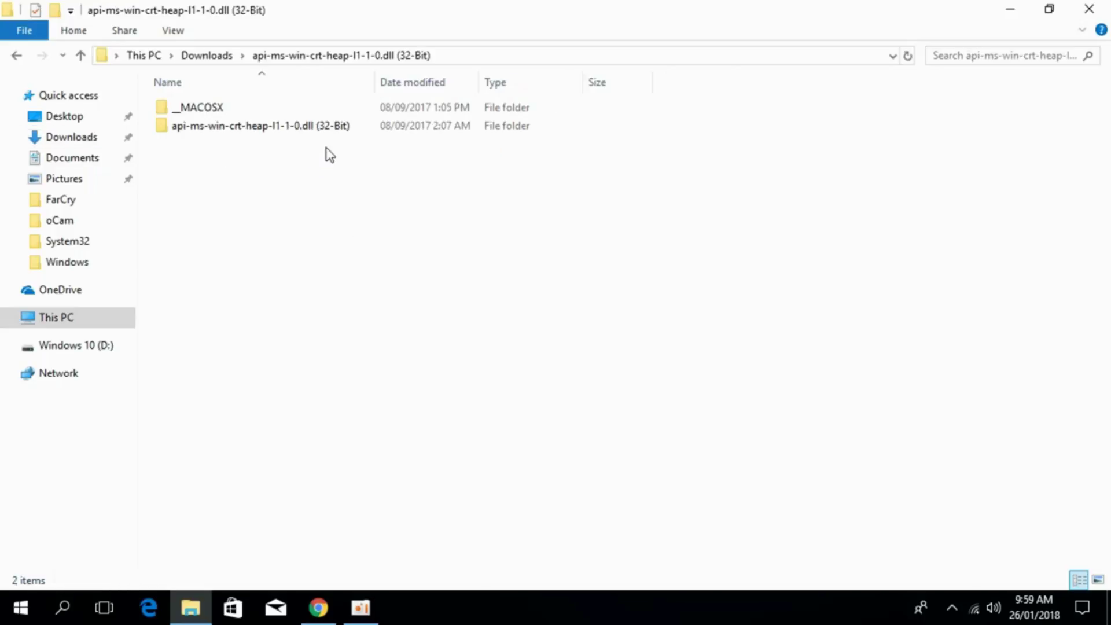
{"action": "double_click", "coordinate": [272, 128]}
{"action": "right_click", "coordinate": [257, 125]}
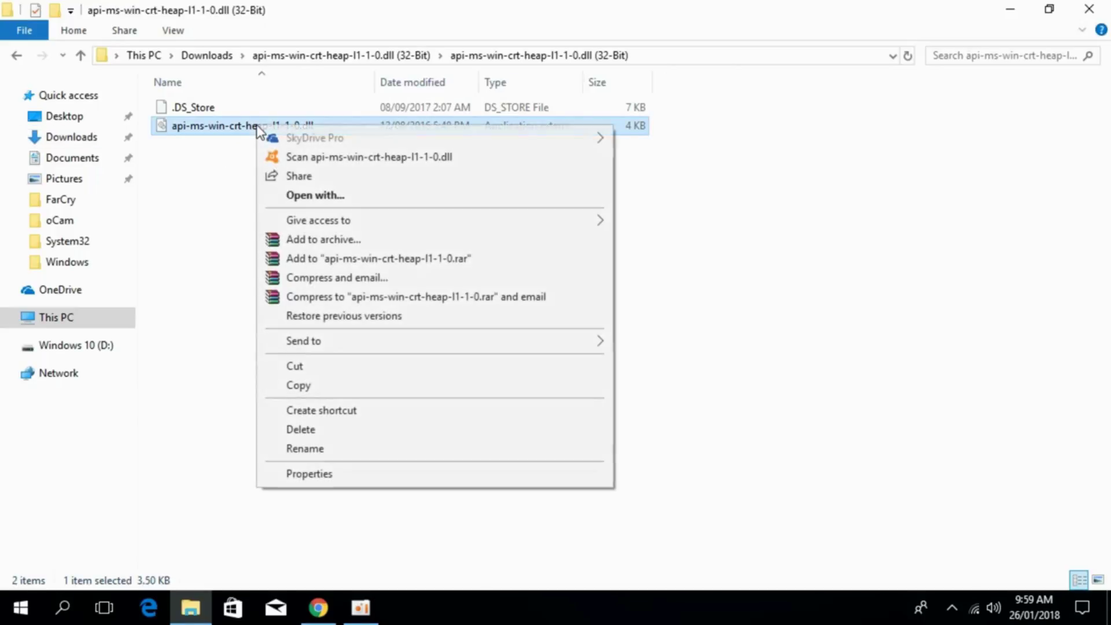
{"action": "left_click", "coordinate": [343, 385]}
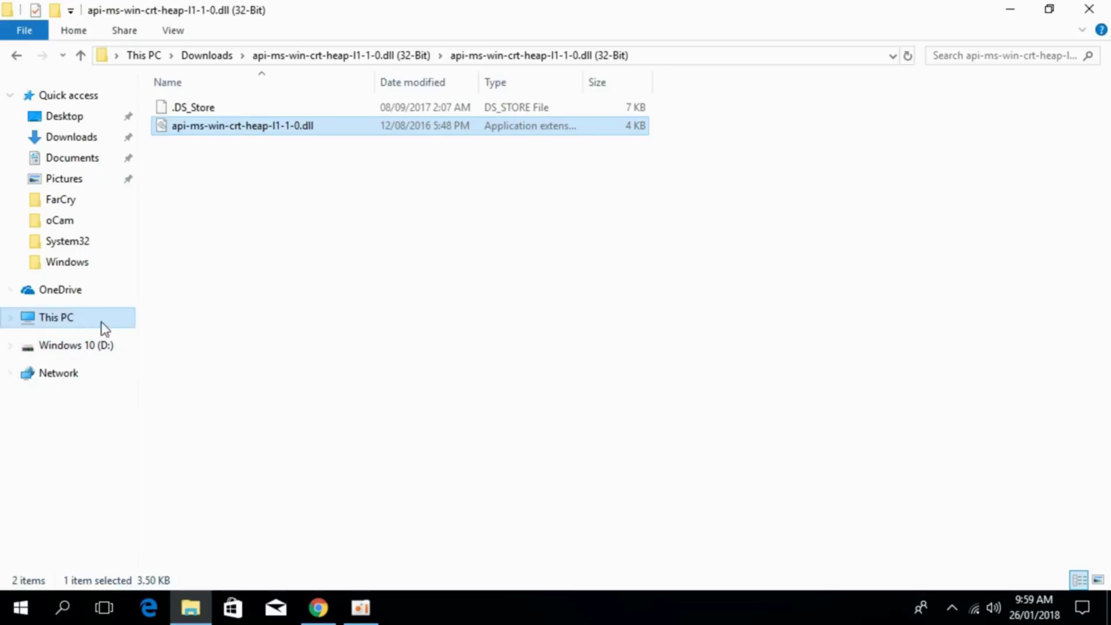
Open This PC in a second window on the right and enter Local Disk (C:).
{"action": "right_click", "coordinate": [62, 318]}
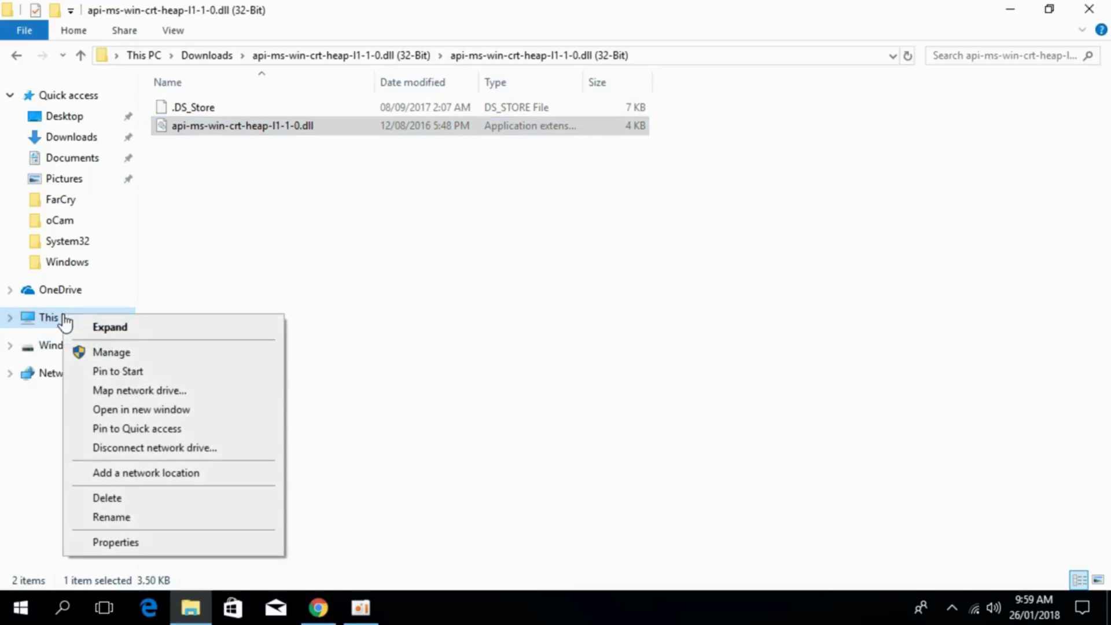
{"action": "left_click", "coordinate": [169, 409]}
{"action": "left_click", "coordinate": [1049, 8]}
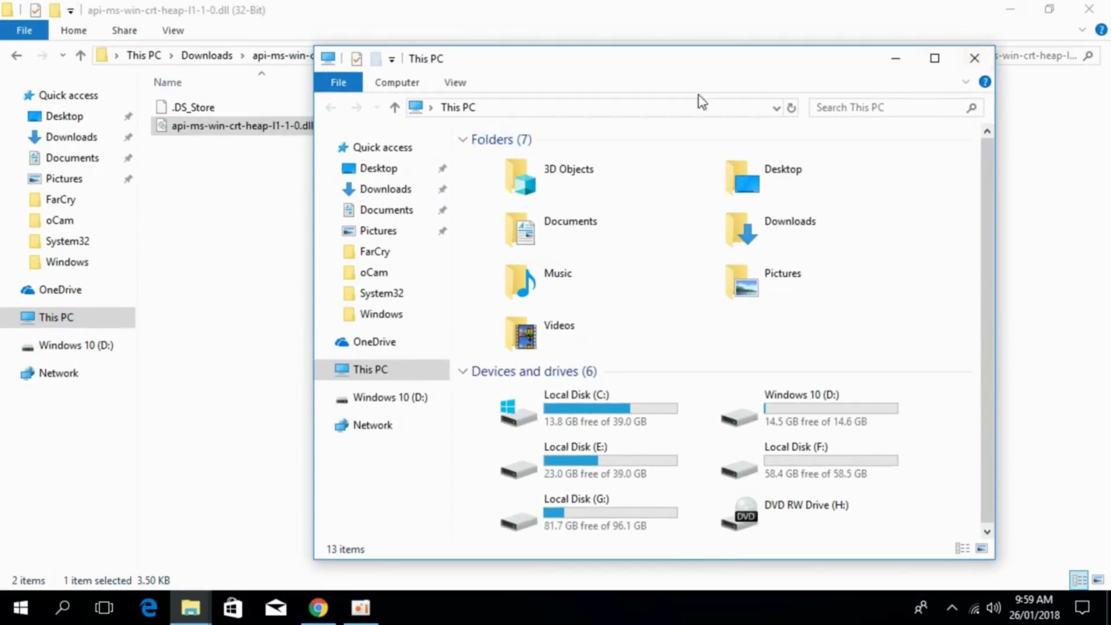
{"action": "left_click_drag", "start_coordinate": [628, 57], "coordinate": [770, 40]}
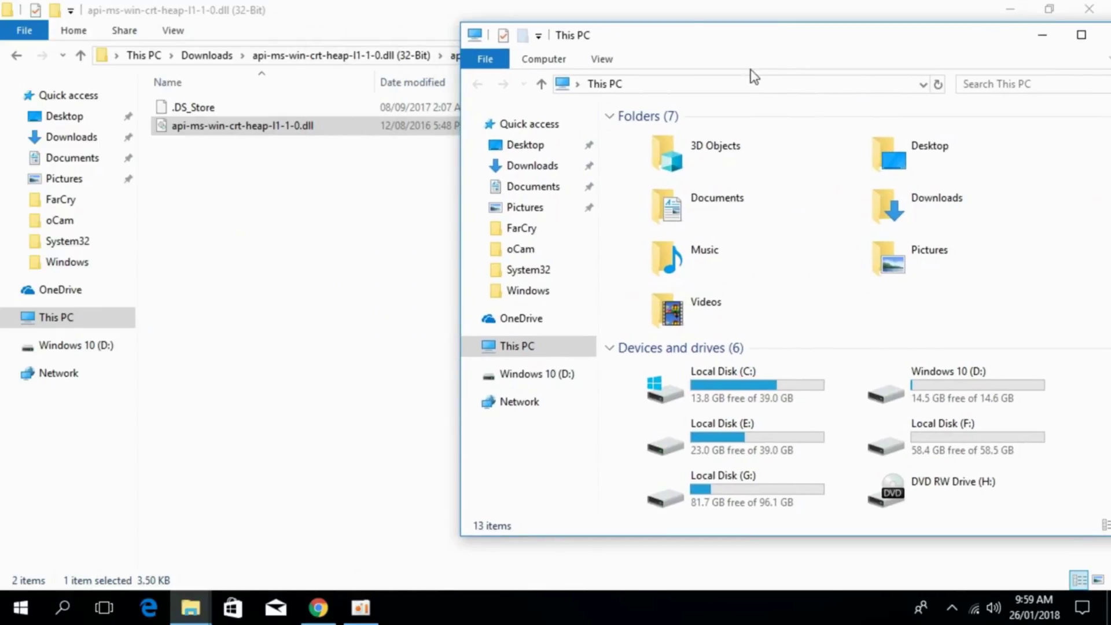
{"action": "double_click", "coordinate": [747, 385]}
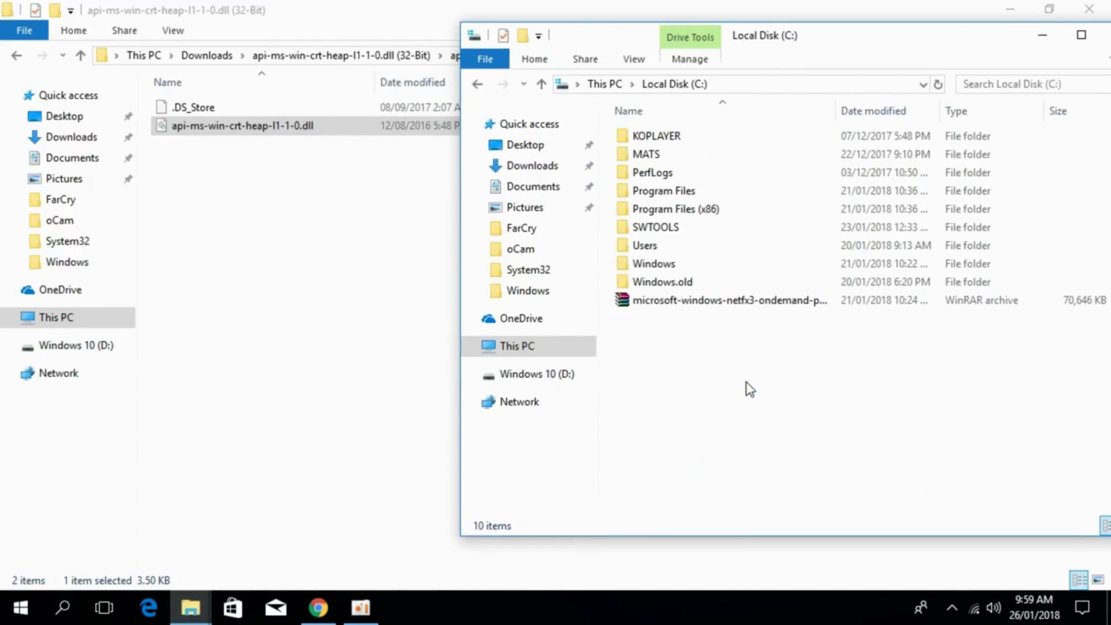
Paste the 32-bit dll into C:\Windows\System32, approving the administrator prompt.
{"action": "double_click", "coordinate": [682, 265]}
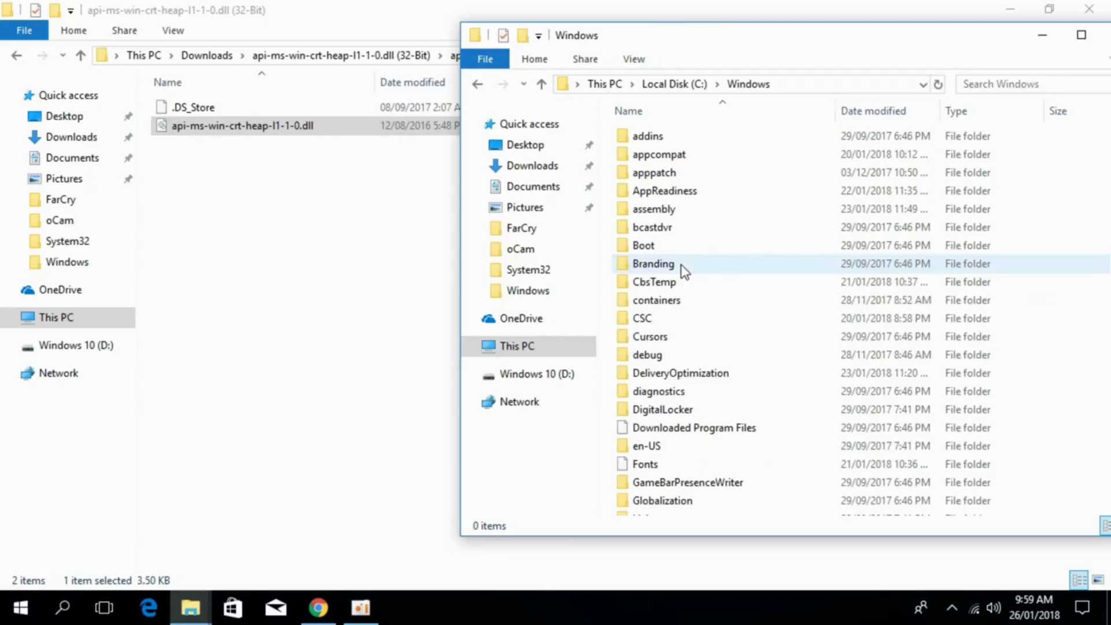
{"action": "scroll", "coordinate": [684, 271], "scroll_direction": "down", "scroll_amount": 6}
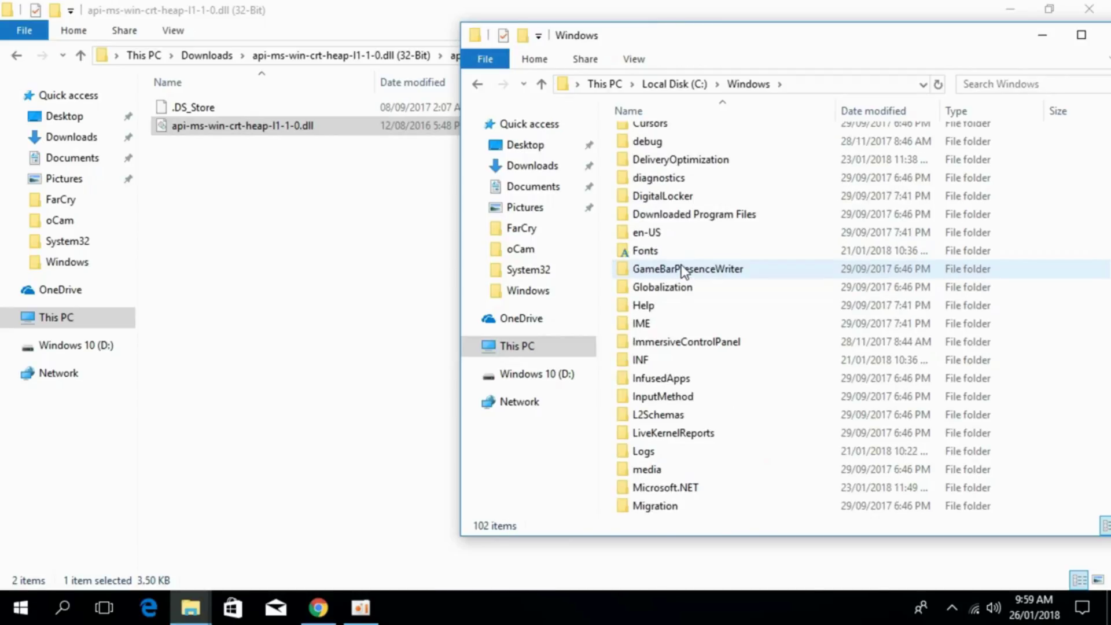
{"action": "scroll", "coordinate": [685, 271], "scroll_direction": "down", "scroll_amount": 10}
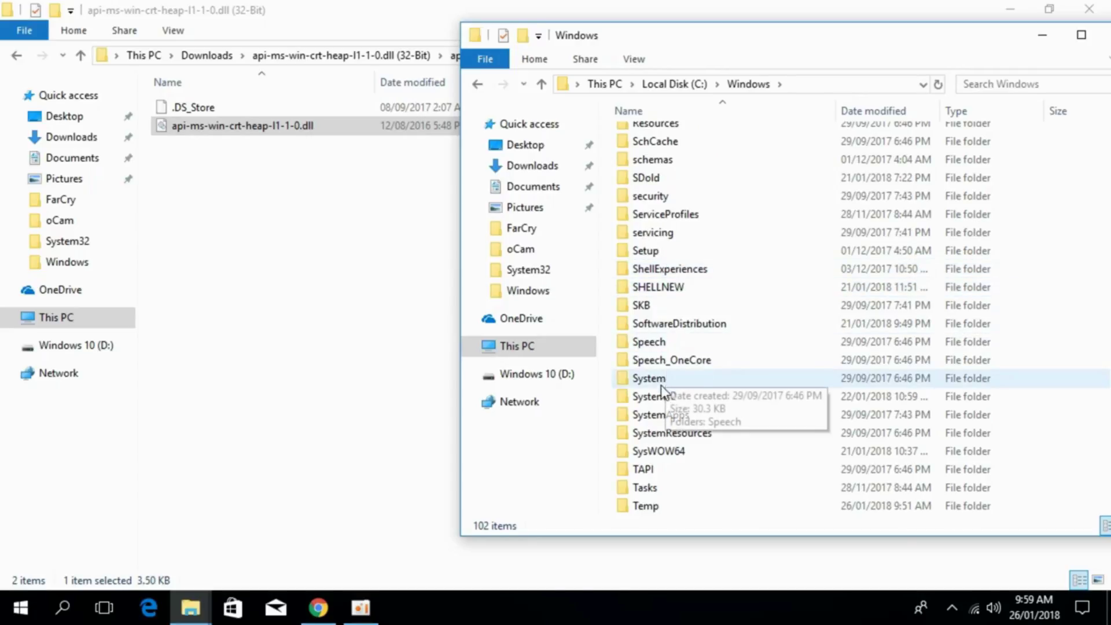
{"action": "left_click", "coordinate": [660, 396]}
{"action": "double_click", "coordinate": [661, 396]}
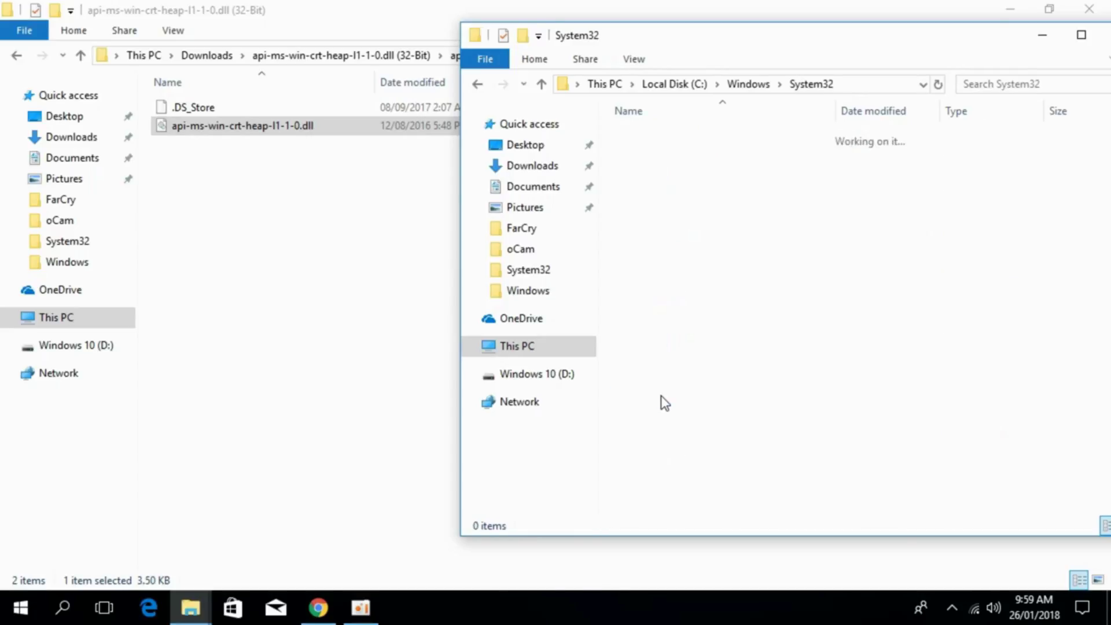
{"action": "right_click", "coordinate": [770, 236]}
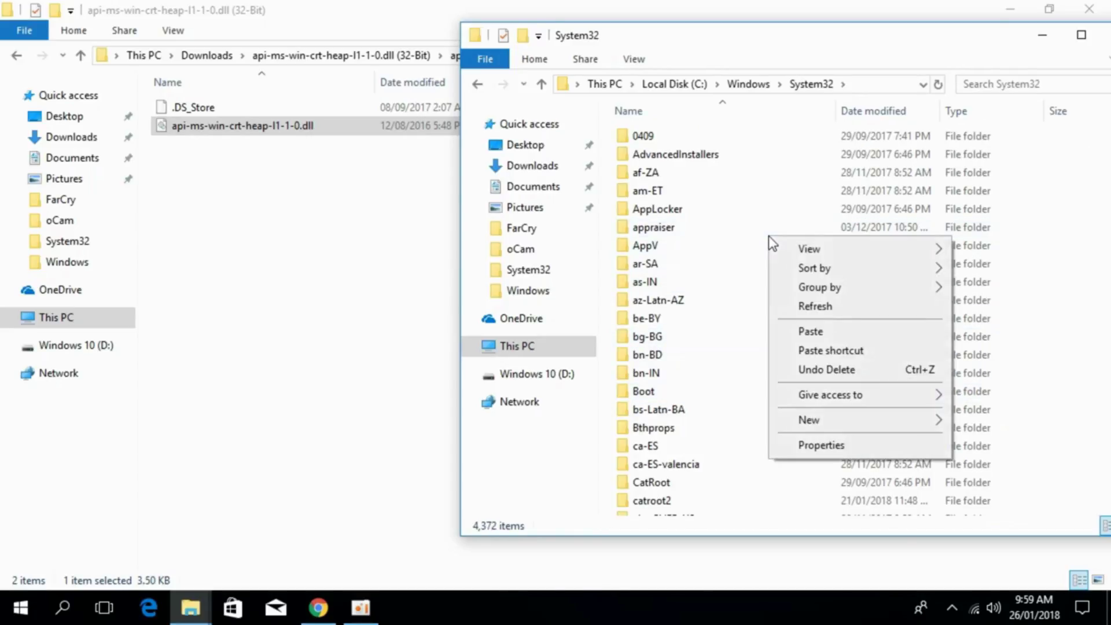
{"action": "left_click", "coordinate": [802, 333]}
{"action": "left_click", "coordinate": [299, 190]}
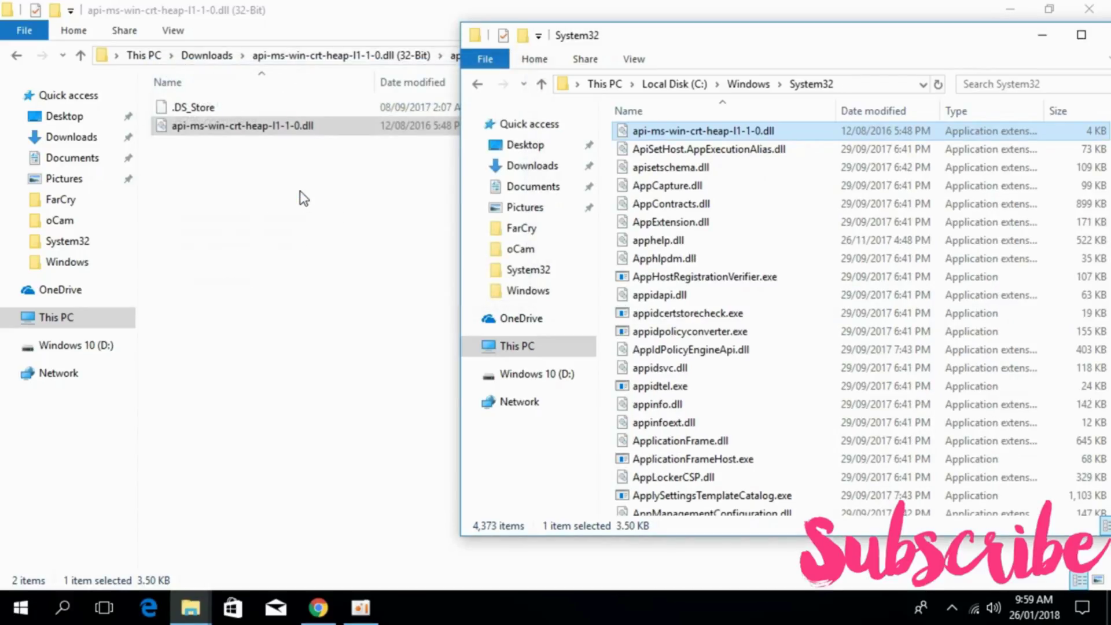
Paste the 32-bit dll into C:\Windows\SysWOW64, approving the administrator prompt.
{"action": "left_click", "coordinate": [478, 86]}
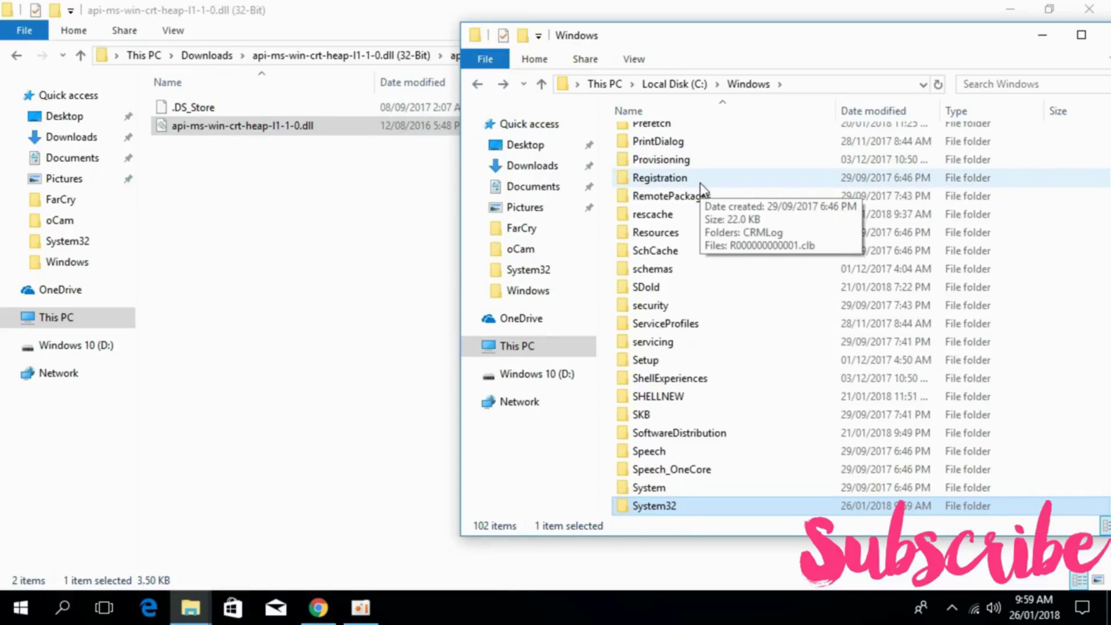
{"action": "scroll", "coordinate": [702, 190], "scroll_direction": "down", "scroll_amount": 3}
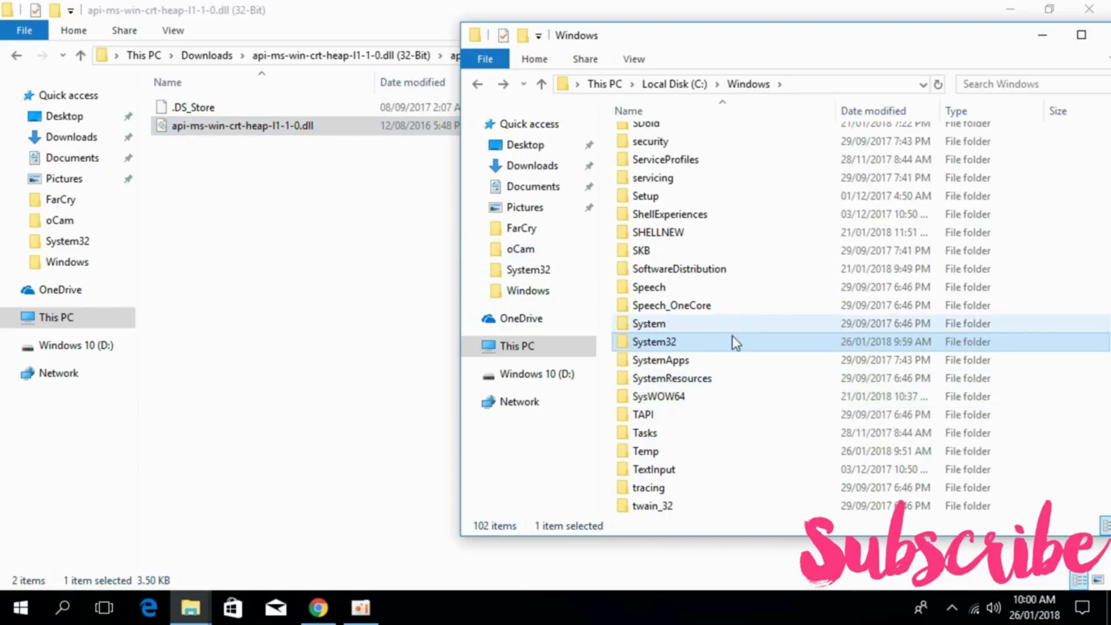
{"action": "left_click", "coordinate": [662, 398]}
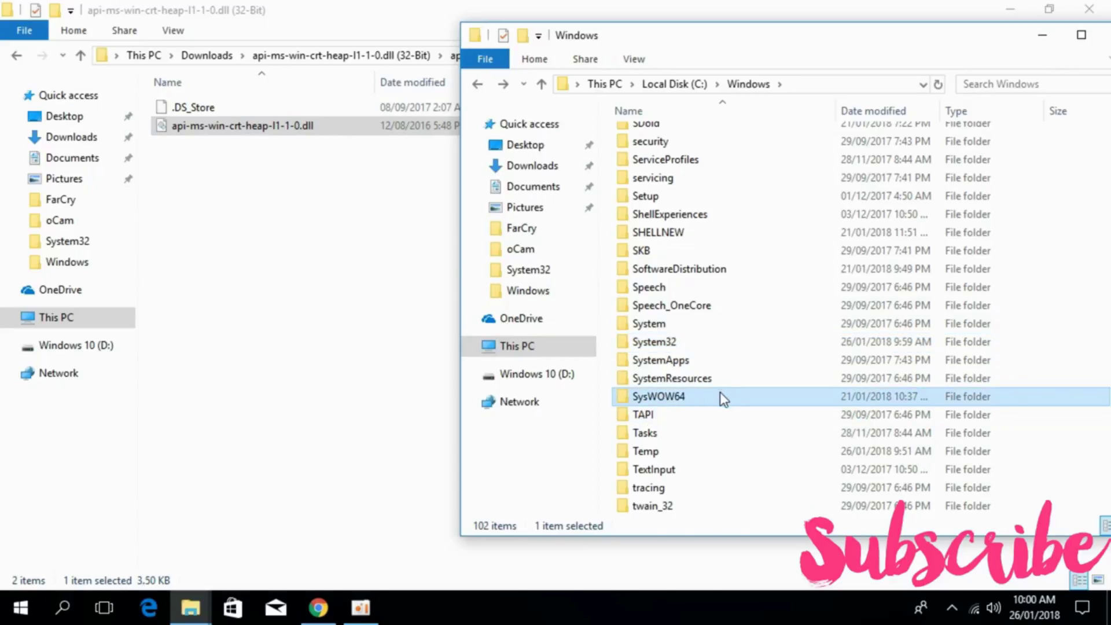
{"action": "double_click", "coordinate": [659, 396]}
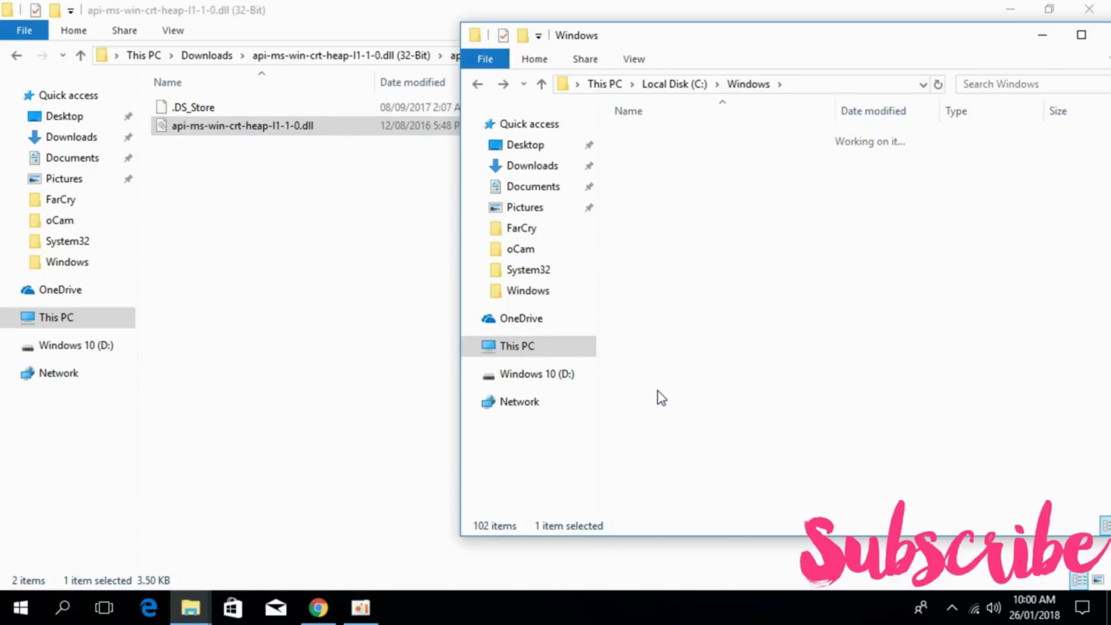
{"action": "right_click", "coordinate": [1071, 207]}
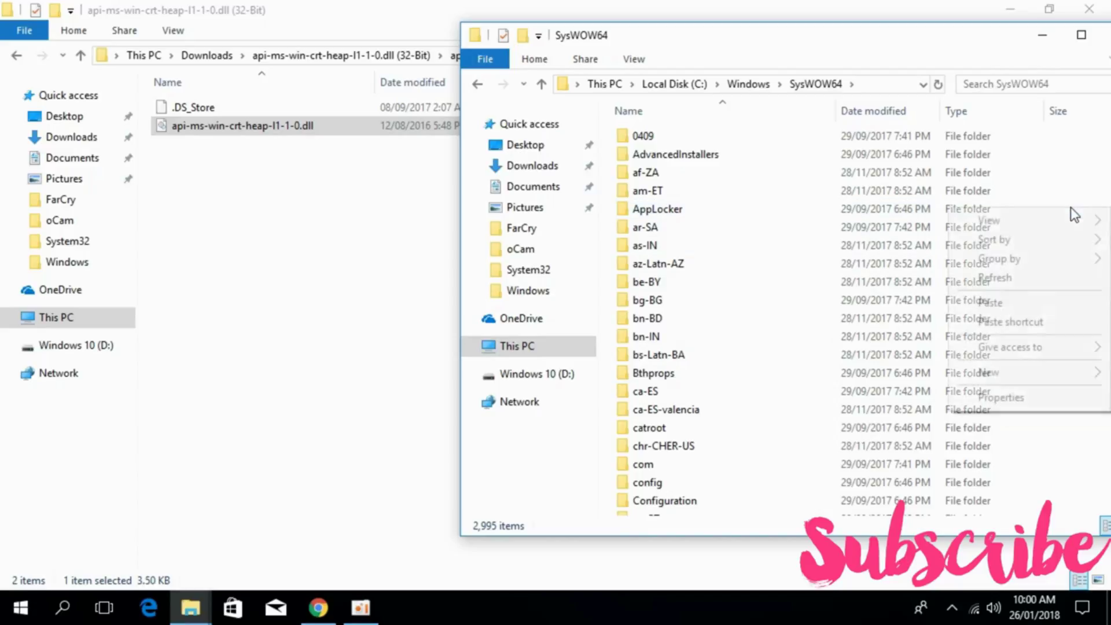
{"action": "left_click", "coordinate": [1014, 304]}
{"action": "left_click", "coordinate": [516, 184]}
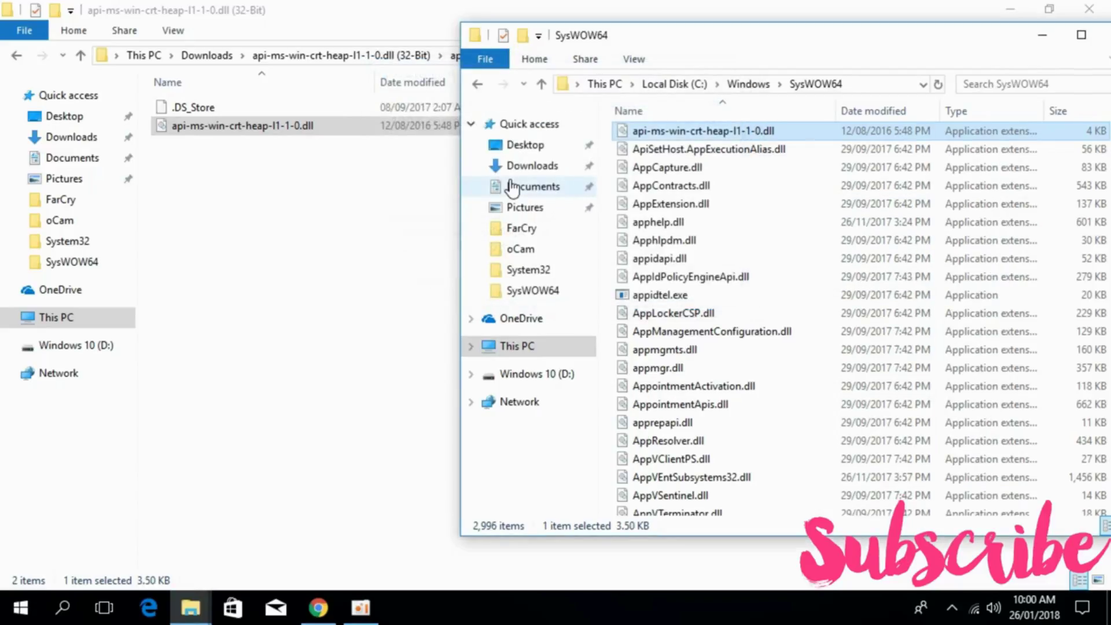
Copy the 64-bit api-ms-win-crt-heap-l1-1-0.dll from its extracted 64-Bit folder in Downloads.
{"action": "left_click", "coordinate": [25, 53]}
{"action": "left_click", "coordinate": [17, 55]}
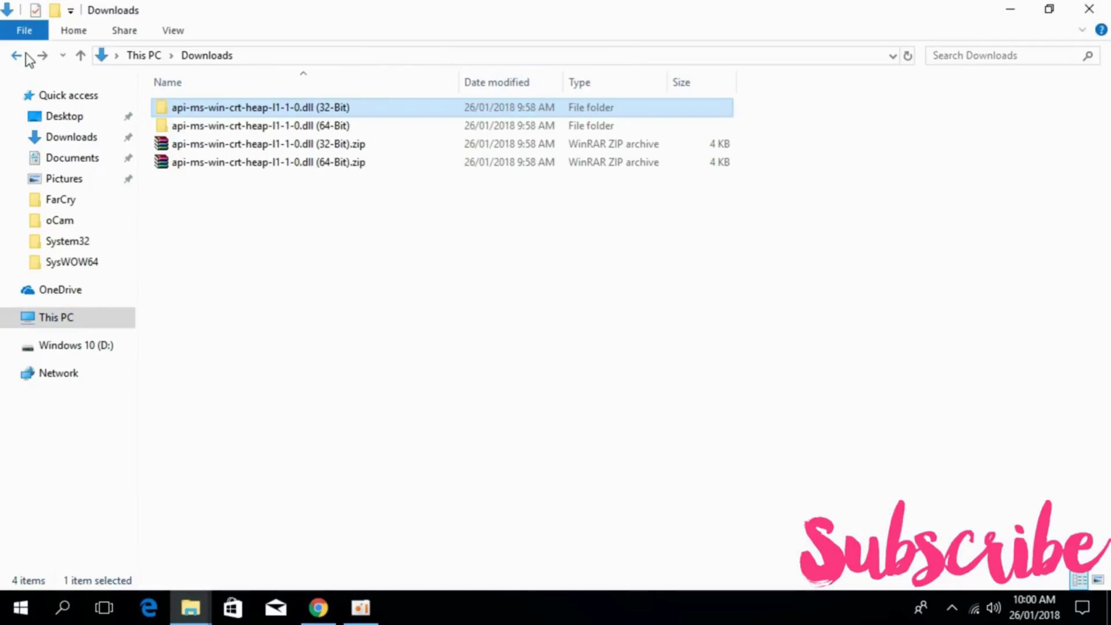
{"action": "double_click", "coordinate": [331, 128]}
{"action": "double_click", "coordinate": [332, 128]}
{"action": "left_click", "coordinate": [288, 126]}
{"action": "right_click", "coordinate": [290, 128]}
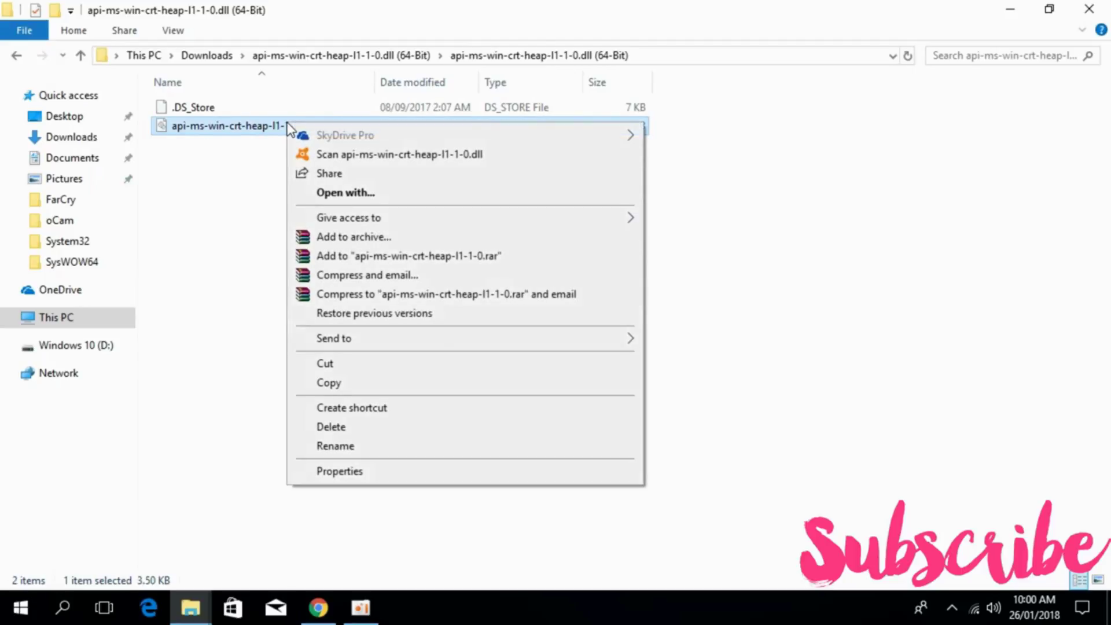
{"action": "left_click", "coordinate": [391, 385]}
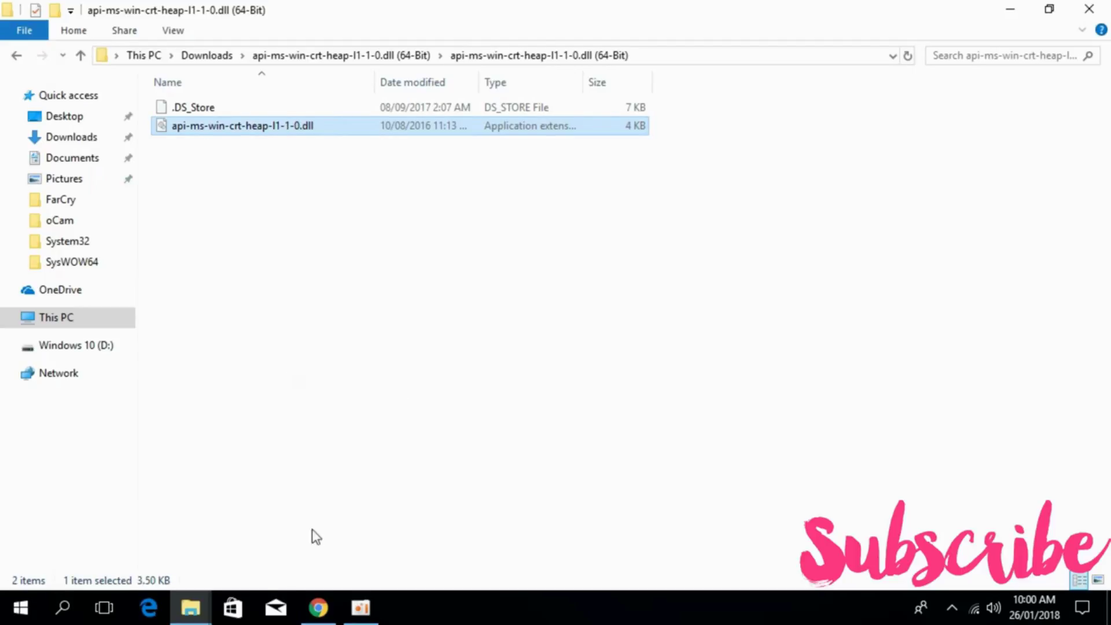
Switch to the SysWOW64 window and go back to C:\Windows.
{"action": "left_click", "coordinate": [193, 607]}
{"action": "left_click", "coordinate": [263, 526]}
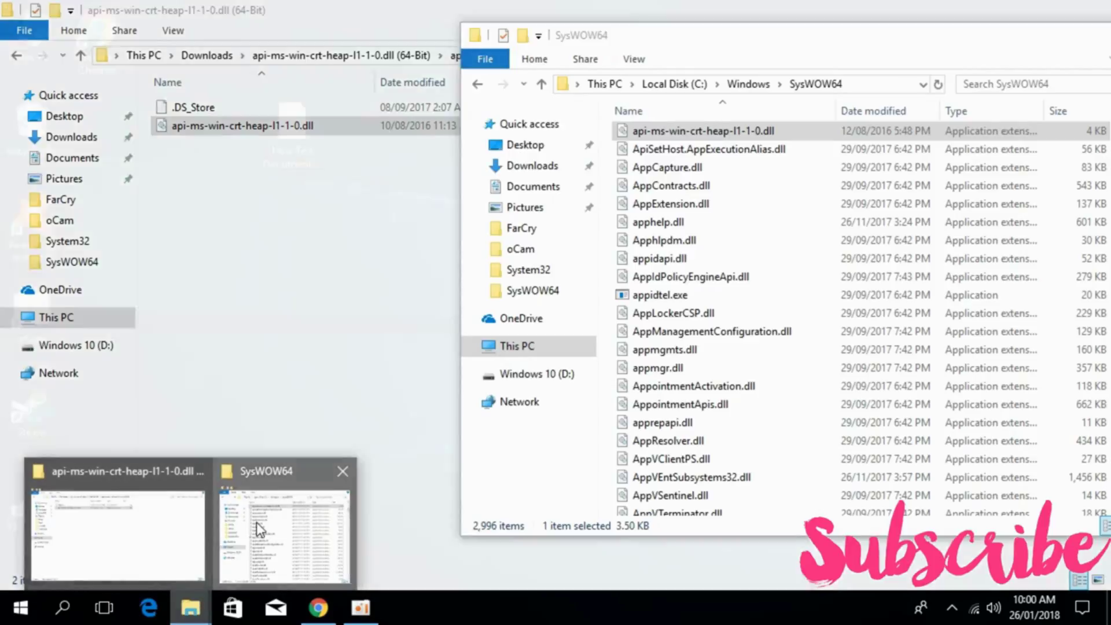
{"action": "left_click", "coordinate": [478, 85]}
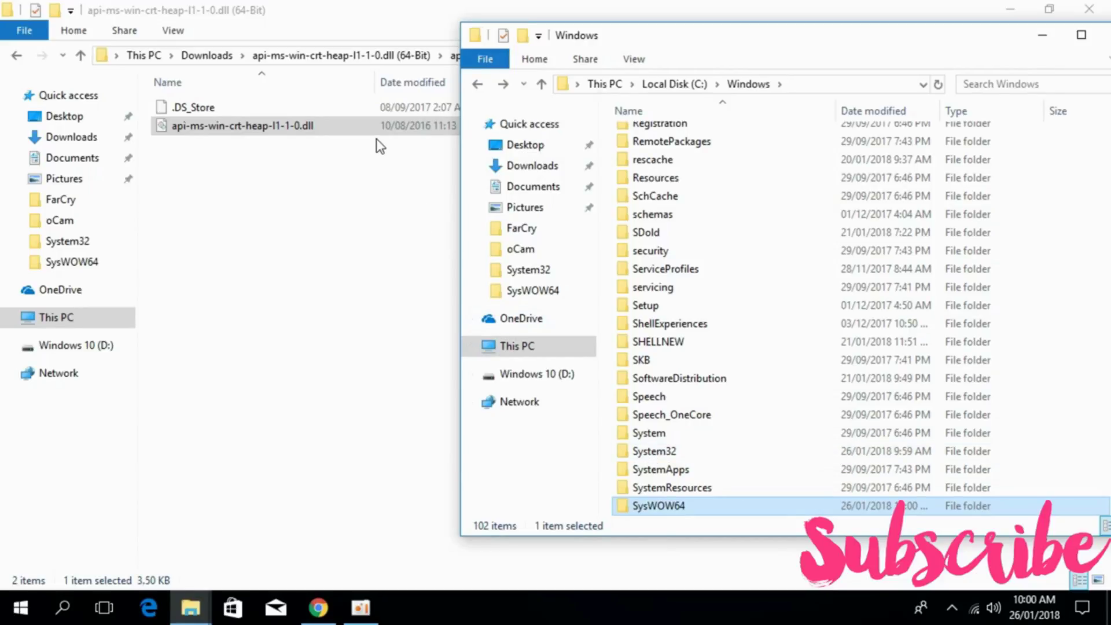
Paste the 64-bit dll into System32, replacing the existing file with administrator permission.
{"action": "double_click", "coordinate": [686, 455]}
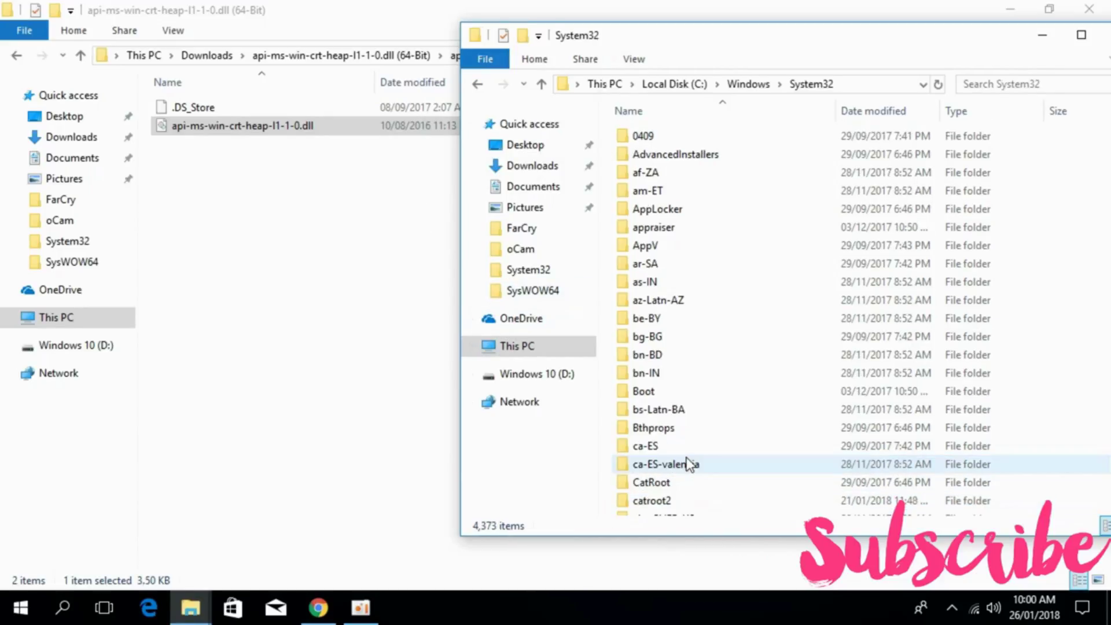
{"action": "right_click", "coordinate": [1072, 230]}
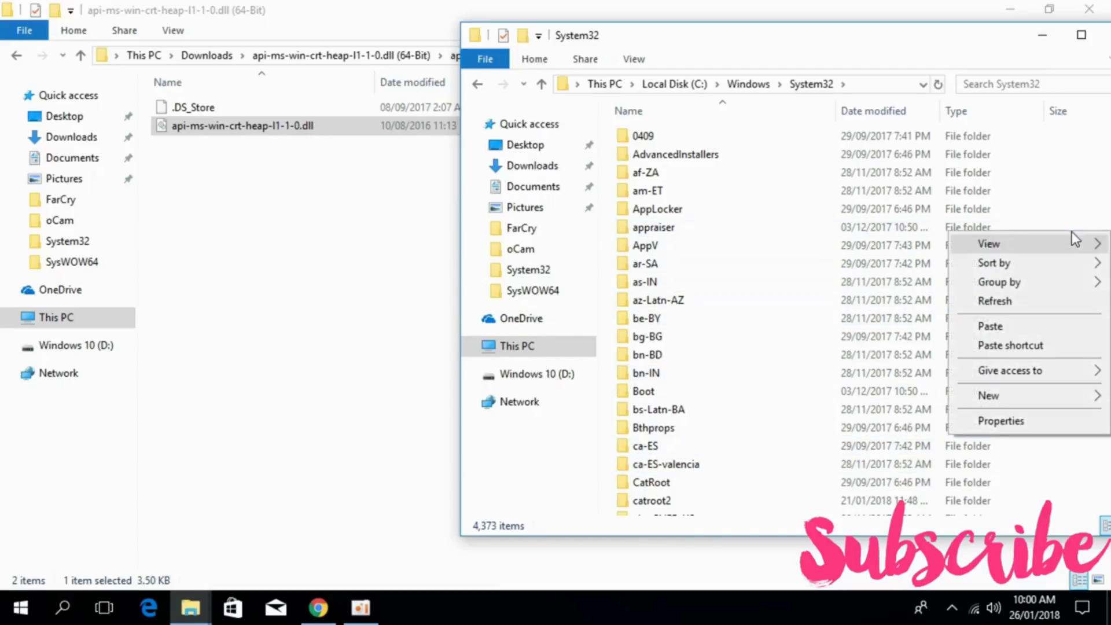
{"action": "left_click", "coordinate": [1039, 326]}
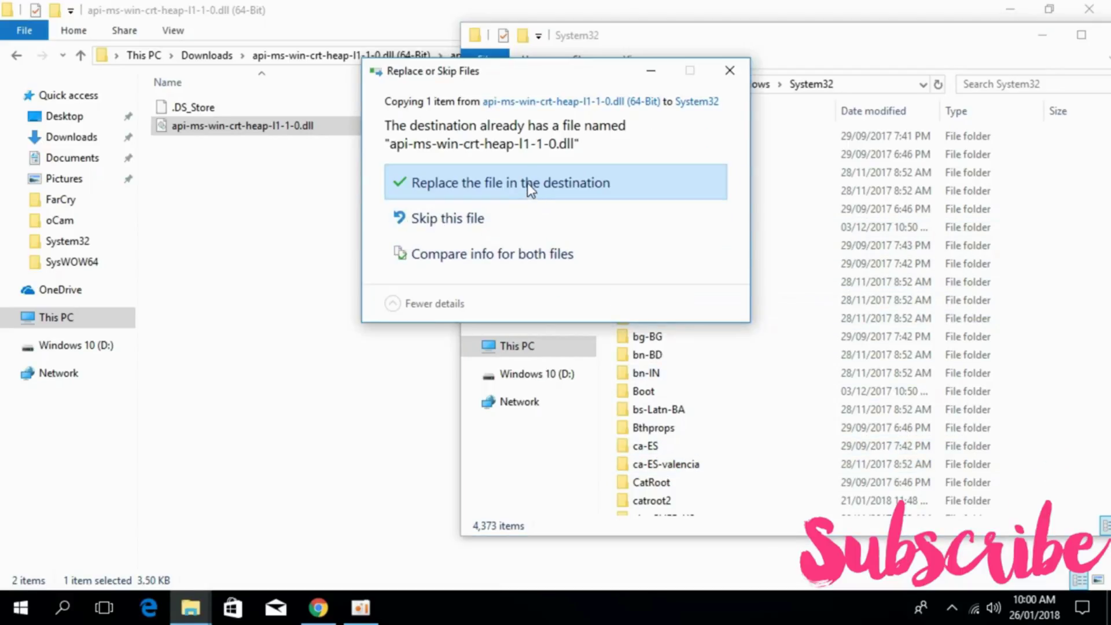
{"action": "left_click", "coordinate": [527, 183]}
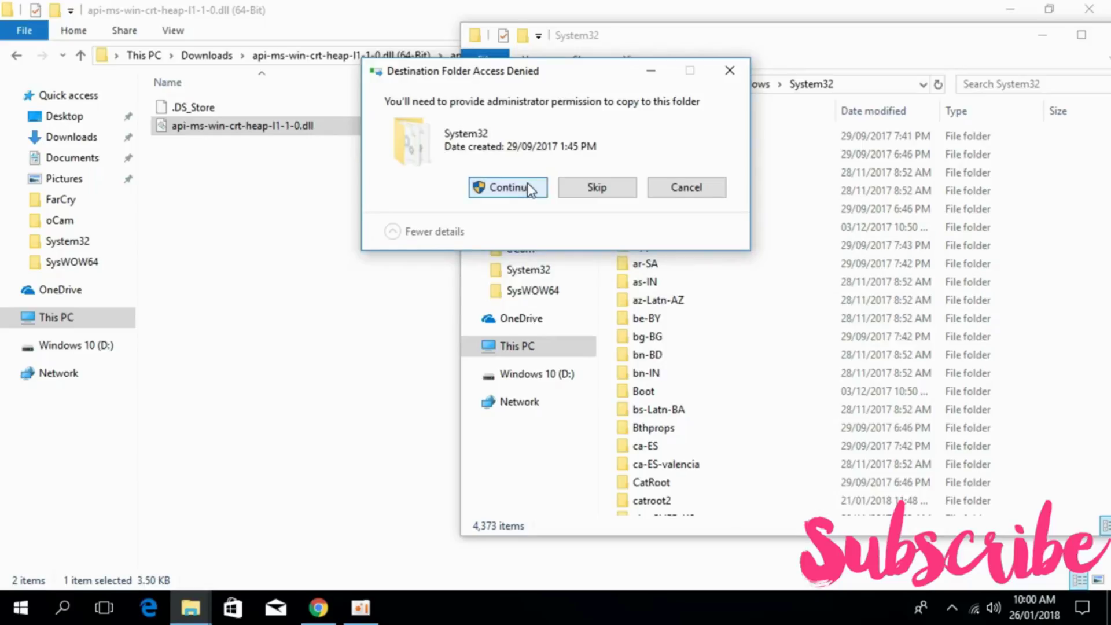
{"action": "left_click", "coordinate": [526, 183]}
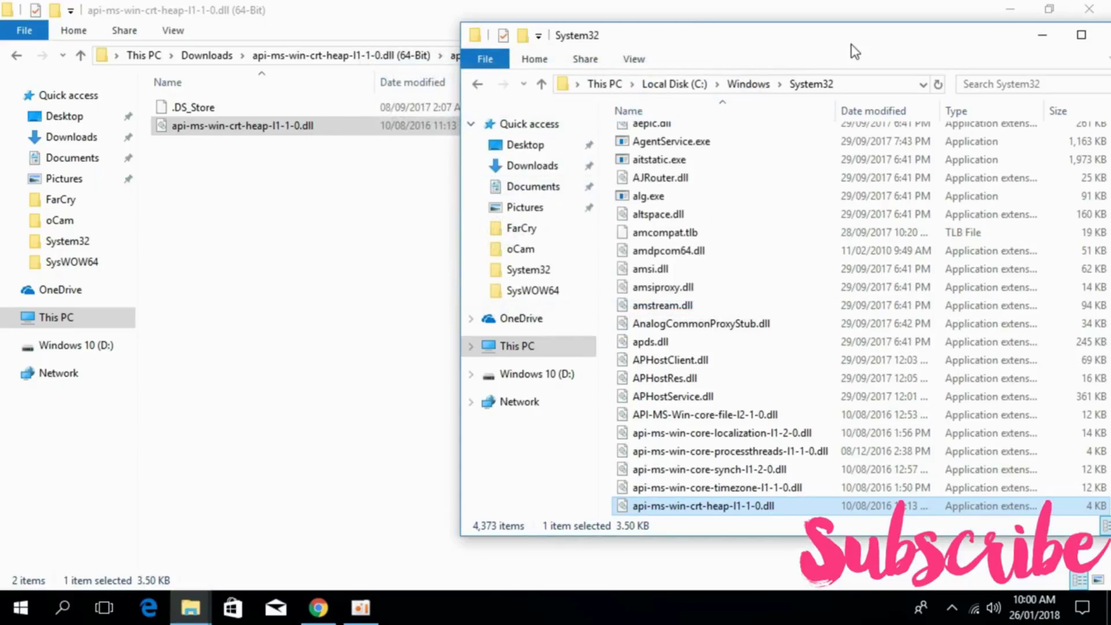
Close the System32 window and return to the Chrome download page.
{"action": "left_click_drag", "start_coordinate": [854, 52], "coordinate": [770, 57]}
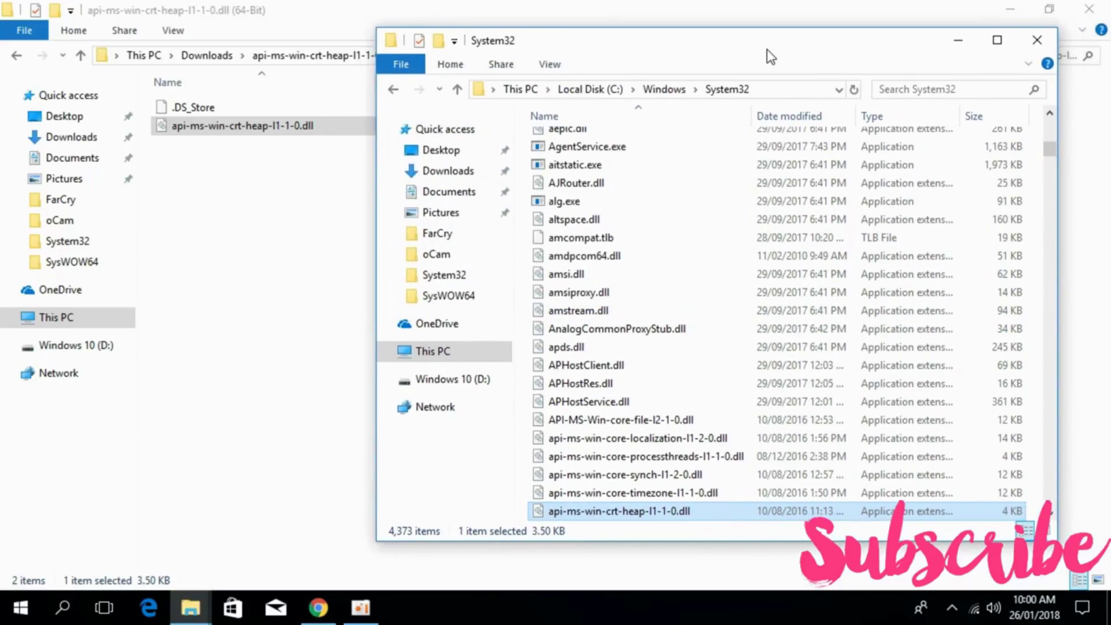
{"action": "left_click", "coordinate": [1045, 40]}
{"action": "left_click", "coordinate": [318, 608]}
Highlight the installation instructions listing the System32 and SysWOW64 destination folders.
{"action": "scroll", "coordinate": [498, 197], "scroll_direction": "up", "scroll_amount": 5}
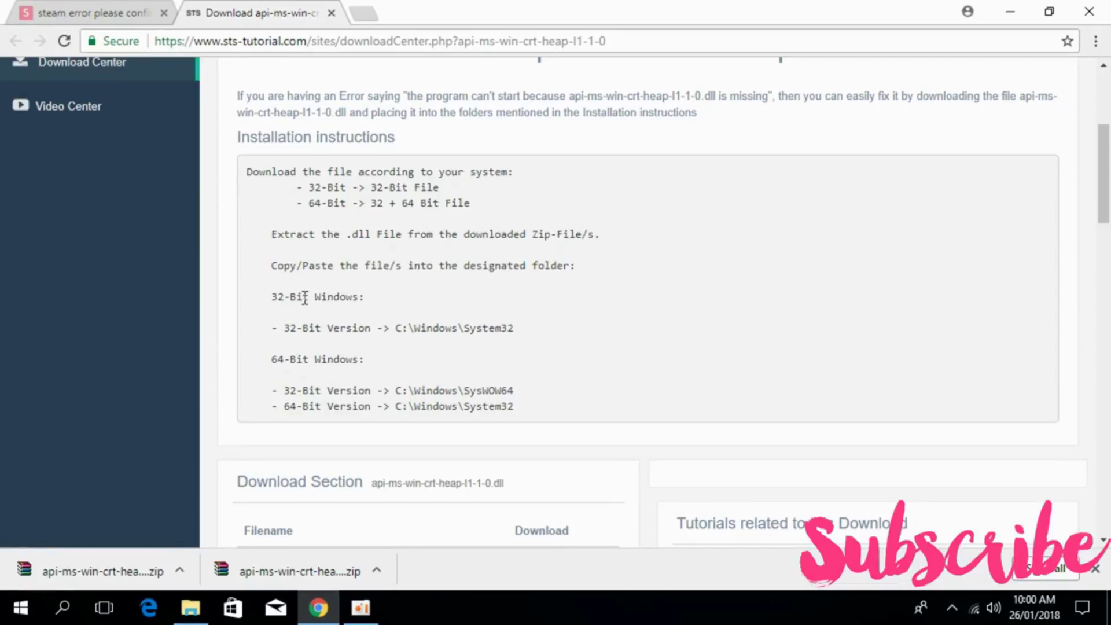
{"action": "left_click_drag", "start_coordinate": [273, 265], "coordinate": [608, 400]}
{"action": "left_click", "coordinate": [623, 349]}
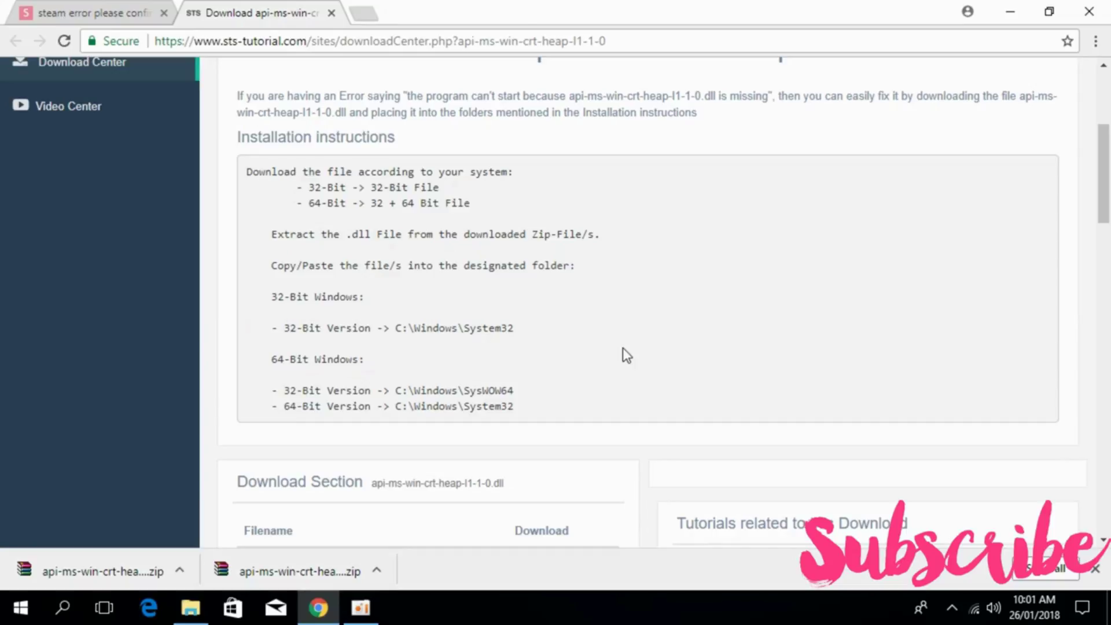